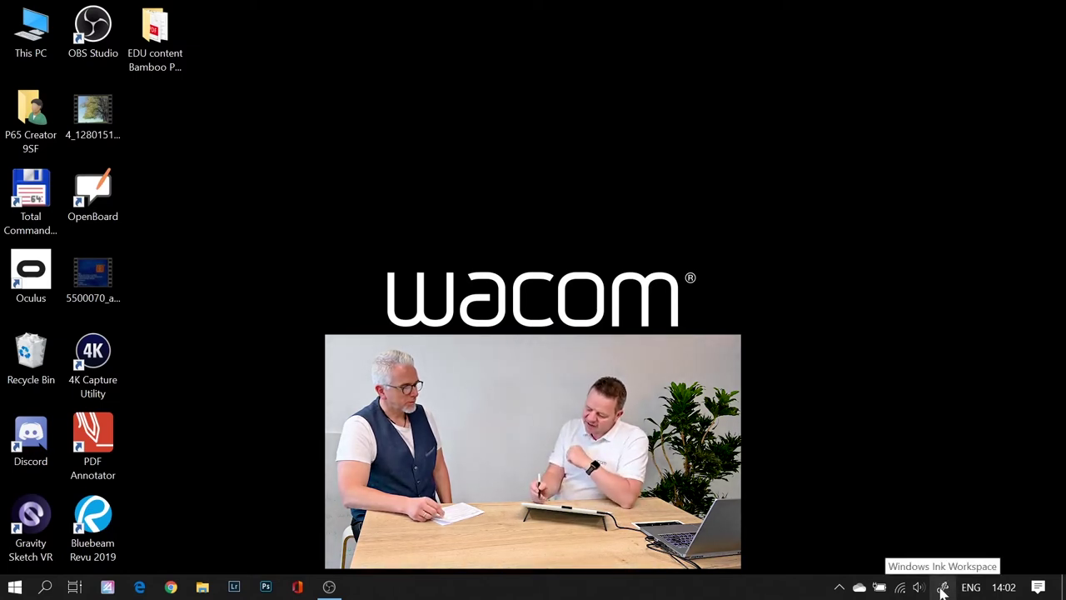
Step: Launch Microsoft Whiteboard from the Windows Ink Workspace tray menu
{"action": "left_click", "coordinate": [942, 587]}
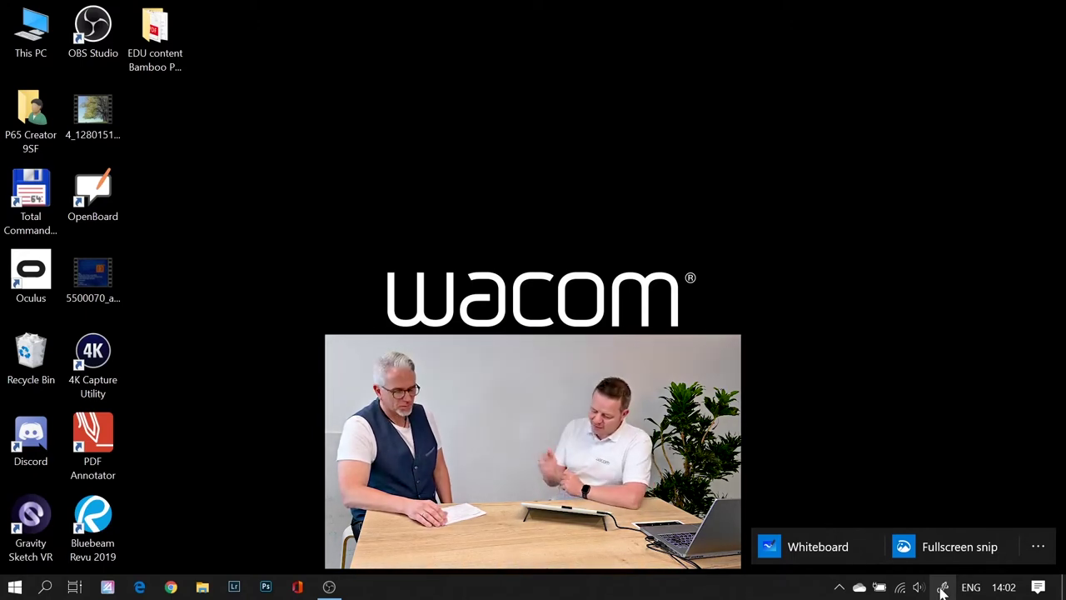
{"action": "left_click", "coordinate": [946, 592]}
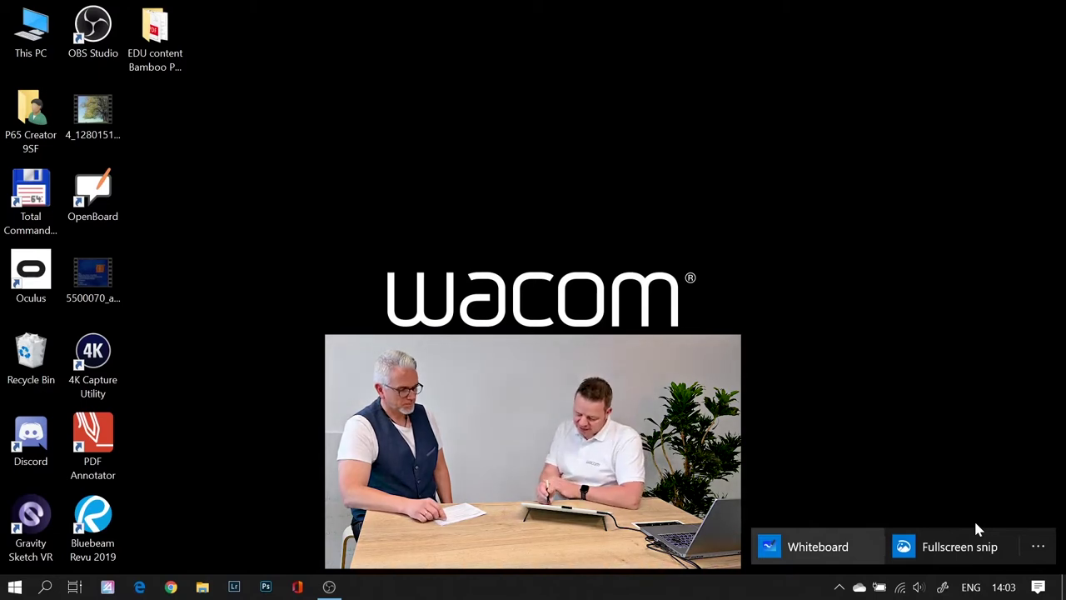
{"action": "key", "text": "Return"}
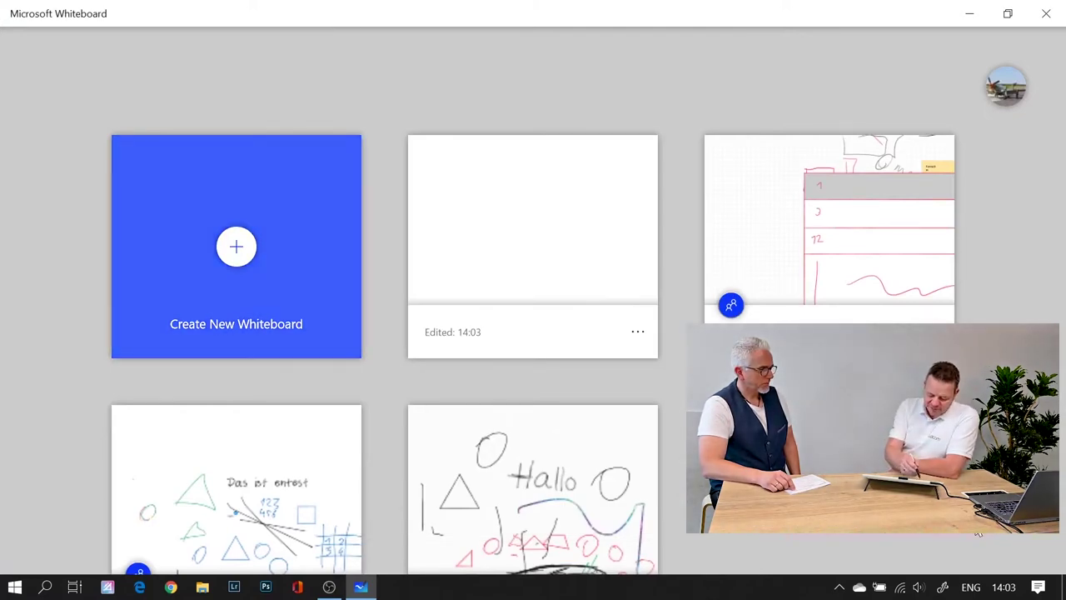
Step: Start a blank board and draw a thick magenta wave down to the right
{"action": "left_click", "coordinate": [236, 246]}
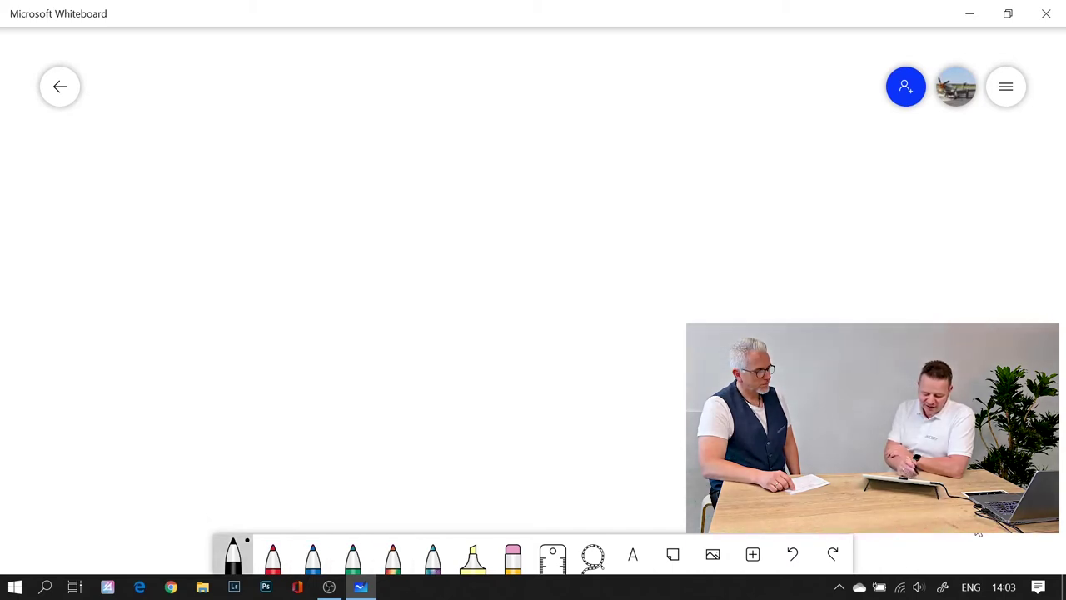
{"action": "left_click", "coordinate": [233, 554]}
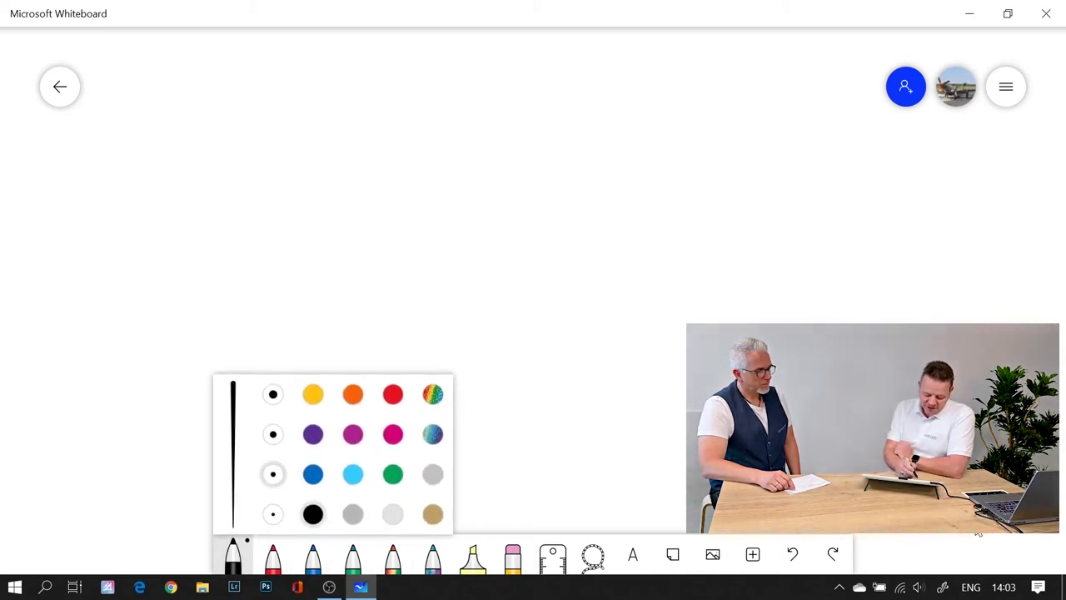
{"action": "left_click", "coordinate": [273, 434]}
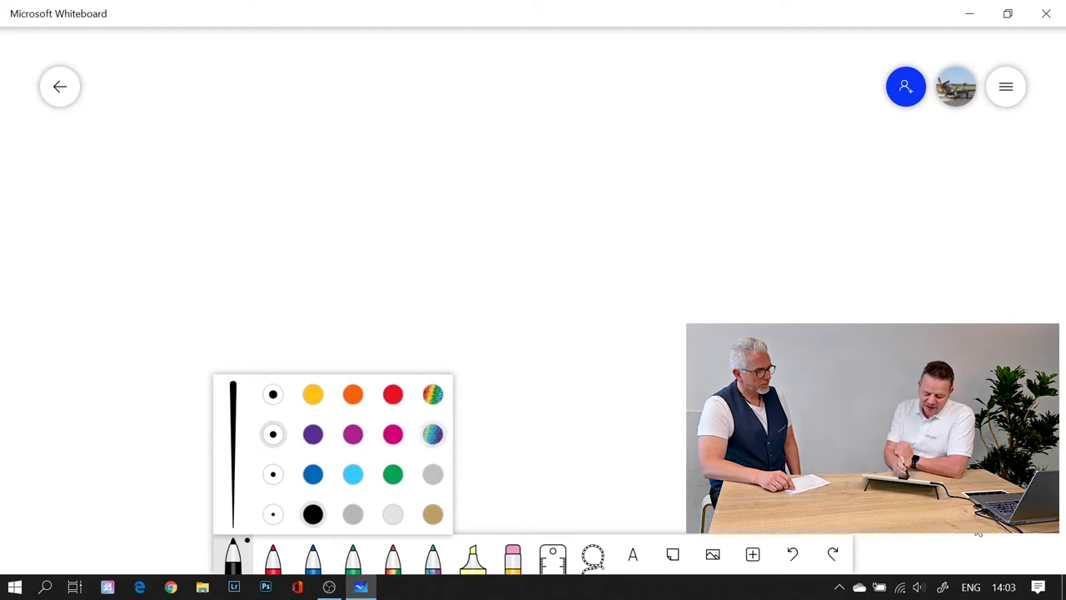
{"action": "left_click", "coordinate": [353, 434]}
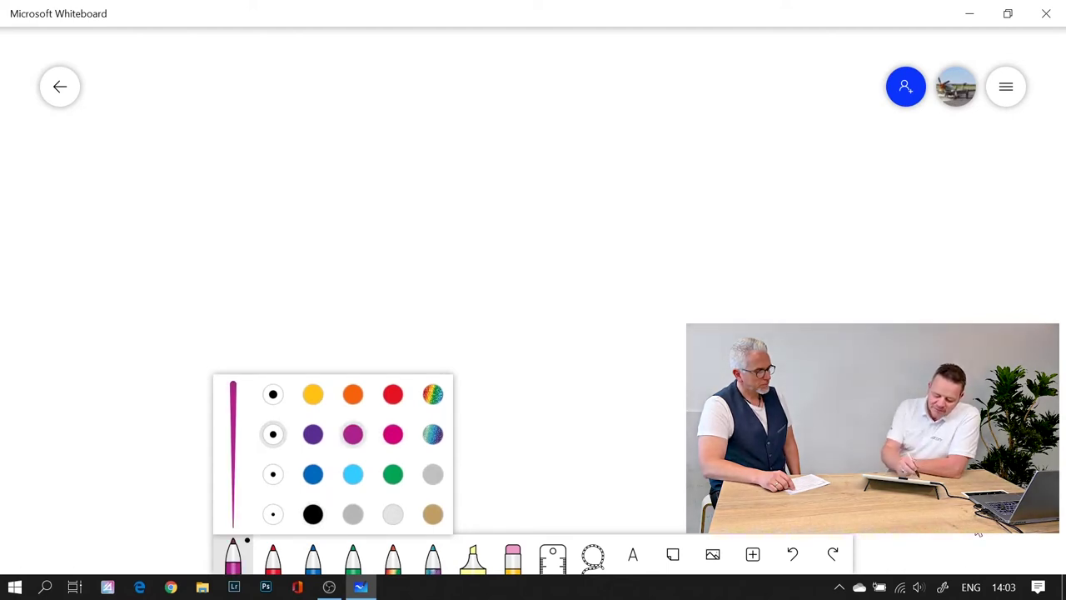
{"action": "left_click_drag", "start_coordinate": [275, 228], "coordinate": [265, 239]}
{"action": "mouse_move", "coordinate": [422, 245]}
{"action": "left_mouse_down"}
{"action": "mouse_move", "coordinate": [611, 408]}
{"action": "mouse_move", "coordinate": [686, 398]}
{"action": "left_mouse_up"}
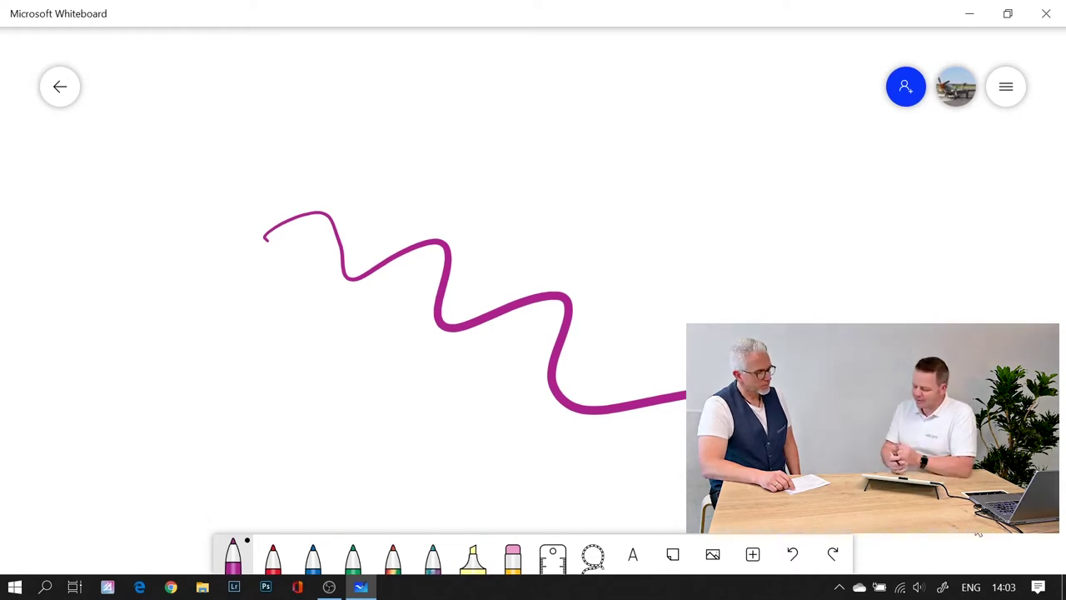
Step: Draw a yellow highlight below the wave, then erase it and the magenta wave
{"action": "left_click", "coordinate": [472, 556]}
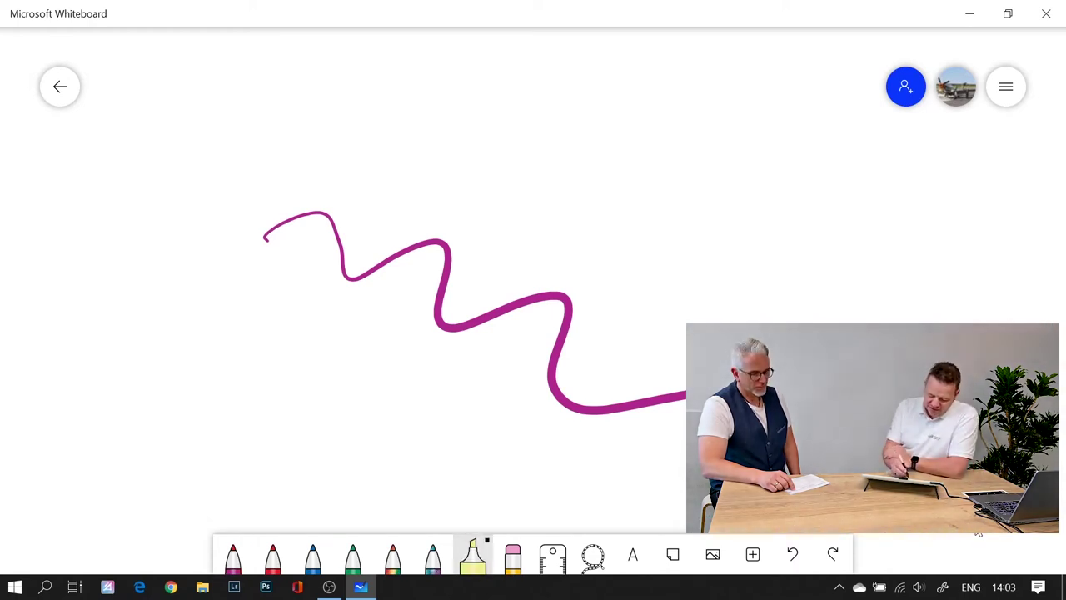
{"action": "mouse_move", "coordinate": [406, 433]}
{"action": "left_mouse_down"}
{"action": "mouse_move", "coordinate": [610, 425]}
{"action": "mouse_move", "coordinate": [423, 450]}
{"action": "left_mouse_up"}
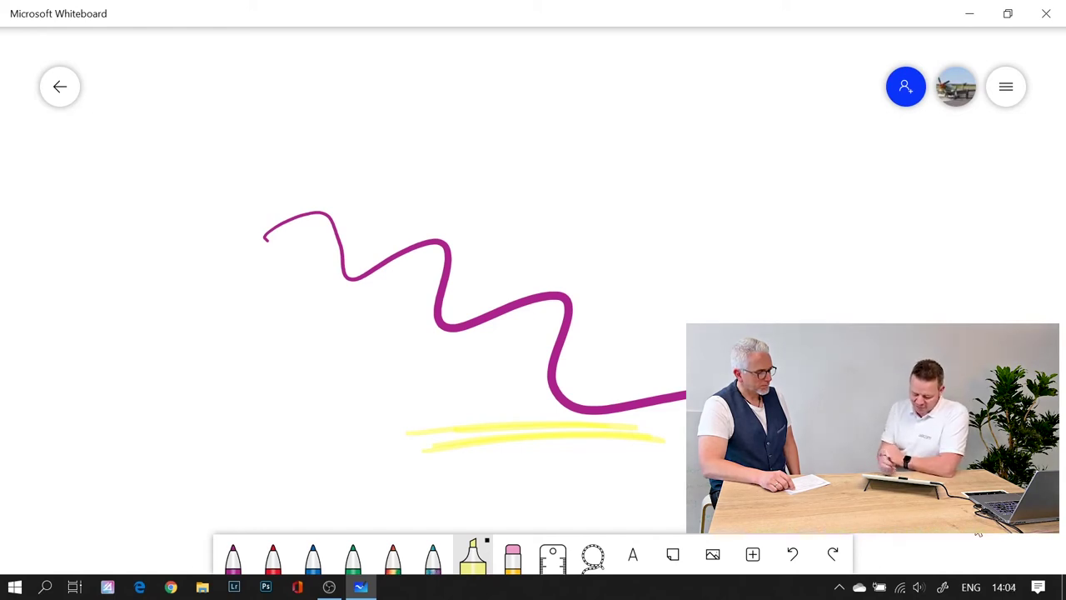
{"action": "left_click", "coordinate": [512, 557]}
{"action": "mouse_move", "coordinate": [650, 433]}
{"action": "left_mouse_down"}
{"action": "mouse_move", "coordinate": [561, 438]}
{"action": "mouse_move", "coordinate": [652, 400]}
{"action": "mouse_move", "coordinate": [545, 369]}
{"action": "mouse_move", "coordinate": [319, 245]}
{"action": "left_mouse_up"}
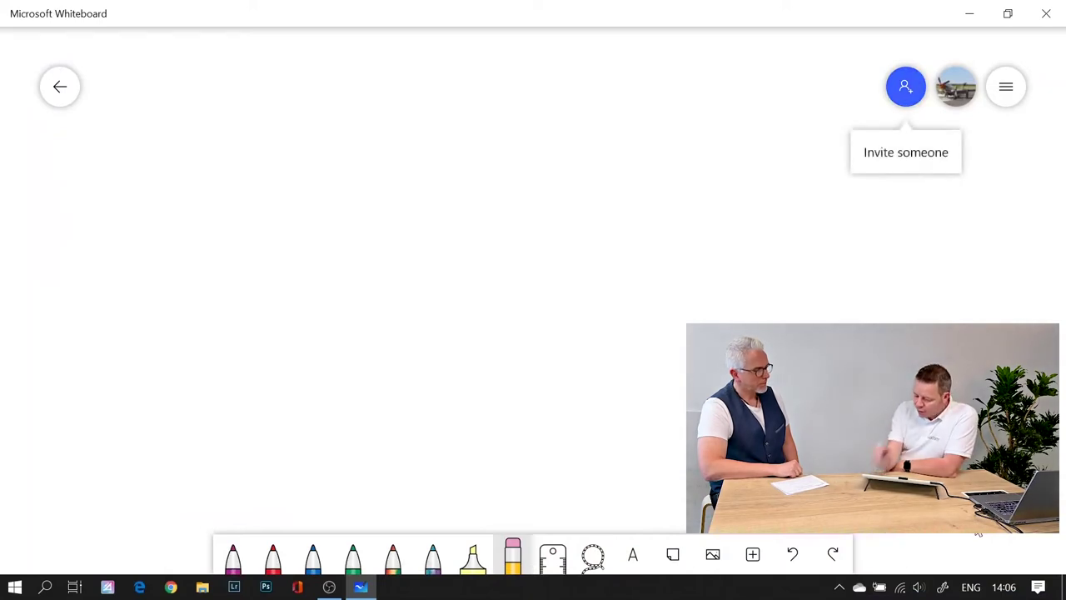
Step: Turn on the board's web sharing link from the invite options
{"action": "left_click", "coordinate": [905, 86]}
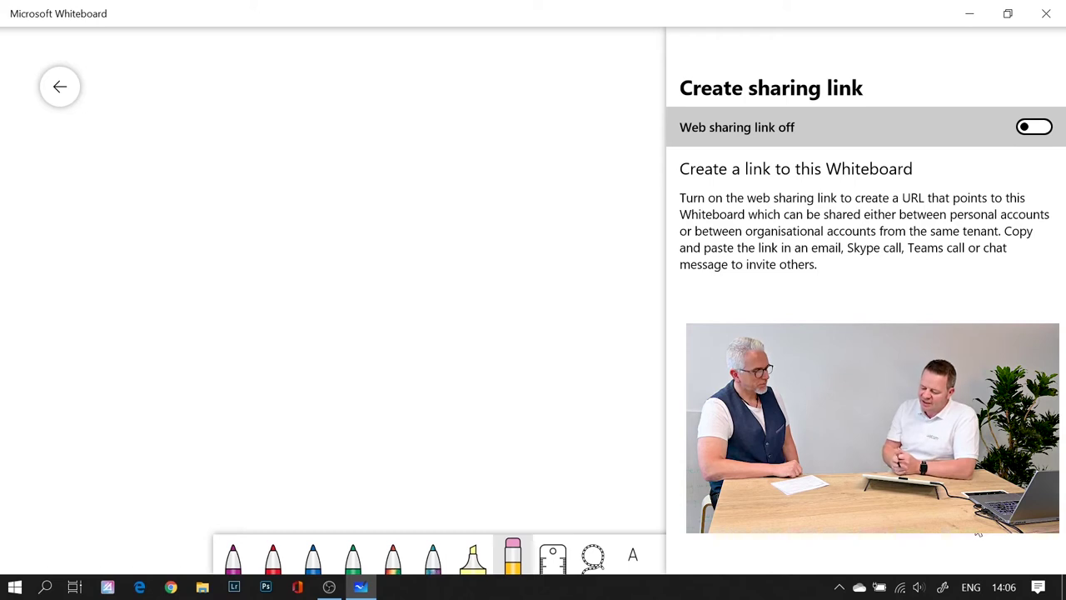
{"action": "left_click", "coordinate": [1034, 127]}
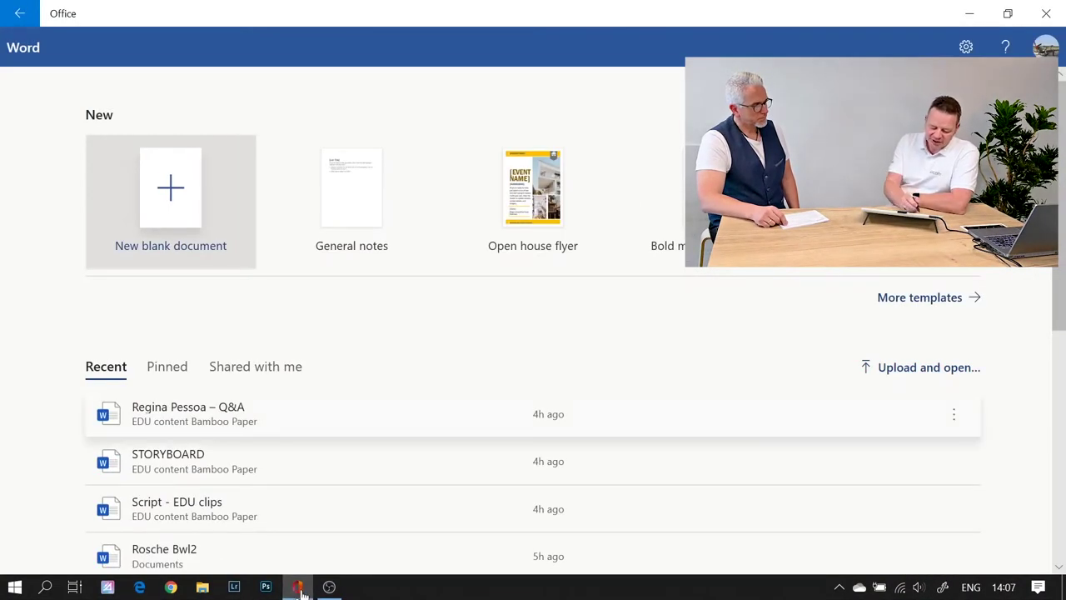
Step: Open the Regina Pessoa Q&A document from Recent and show the Draw tools
{"action": "key", "text": "Return"}
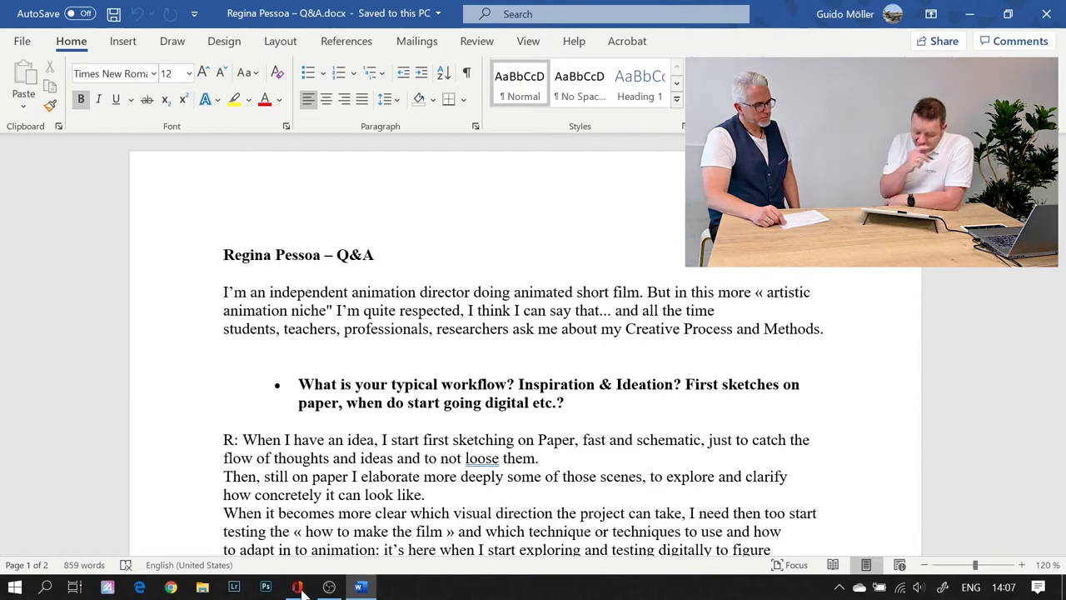
{"action": "left_click", "coordinate": [171, 43]}
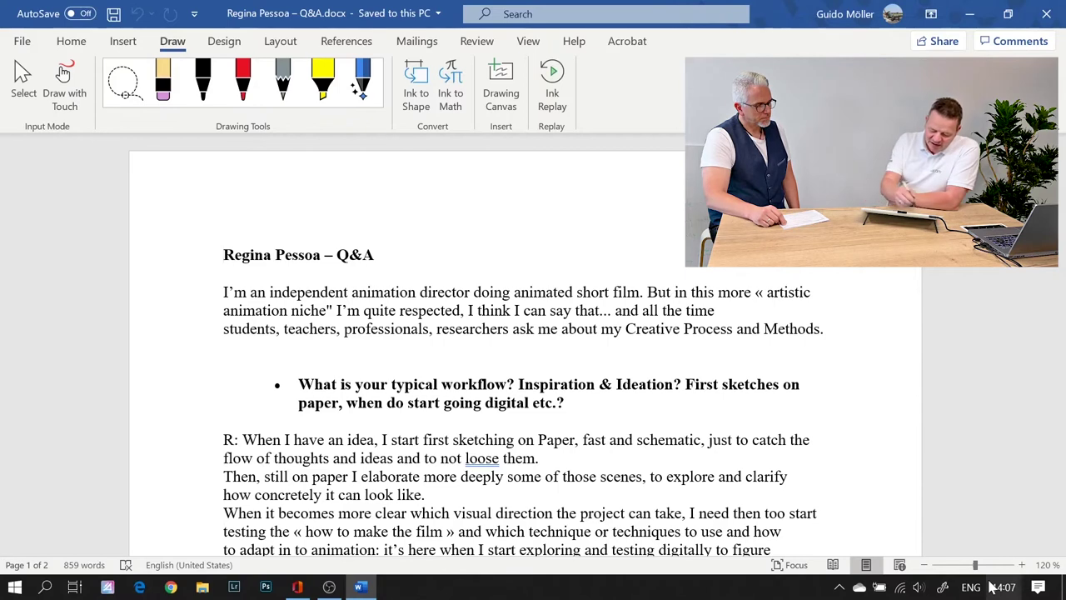
Step: Circle the title in red ink and draw a red line under the intro paragraph
{"action": "left_click", "coordinate": [244, 84]}
{"action": "left_click_drag", "start_coordinate": [407, 230], "coordinate": [287, 216]}
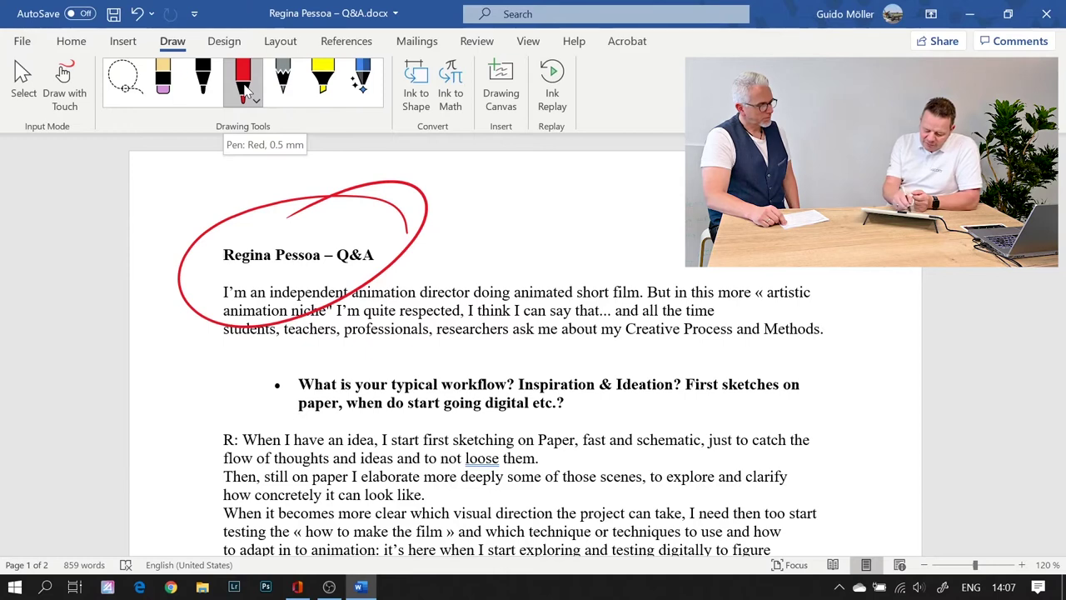
{"action": "left_click_drag", "start_coordinate": [363, 355], "coordinate": [525, 360]}
Step: Highlight the workflow question in yellow
{"action": "left_click", "coordinate": [323, 83]}
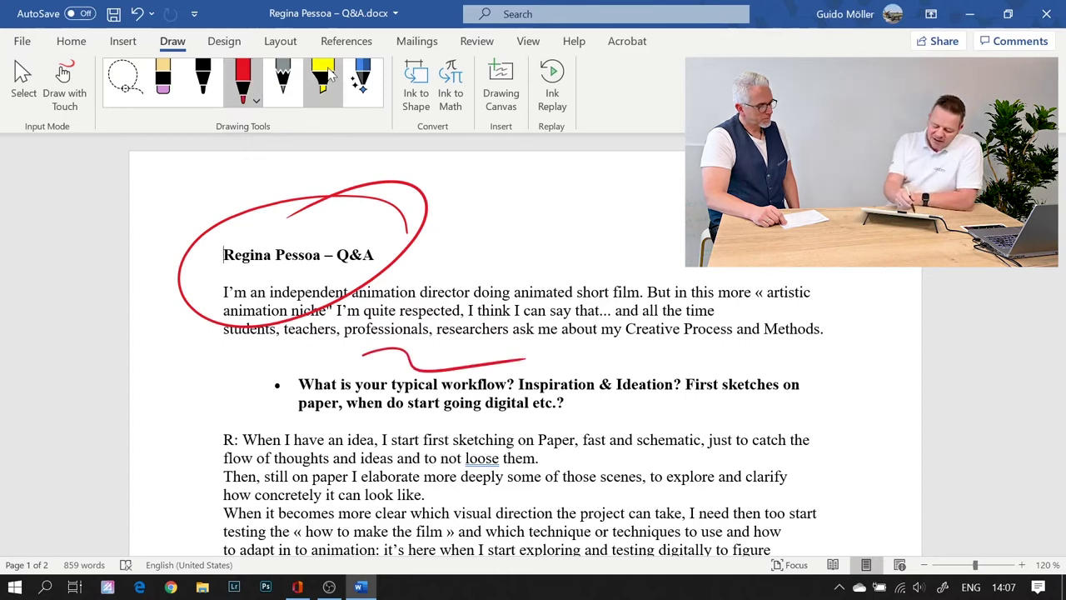
{"action": "left_click_drag", "start_coordinate": [463, 407], "coordinate": [641, 385]}
{"action": "left_click_drag", "start_coordinate": [415, 404], "coordinate": [833, 383]}
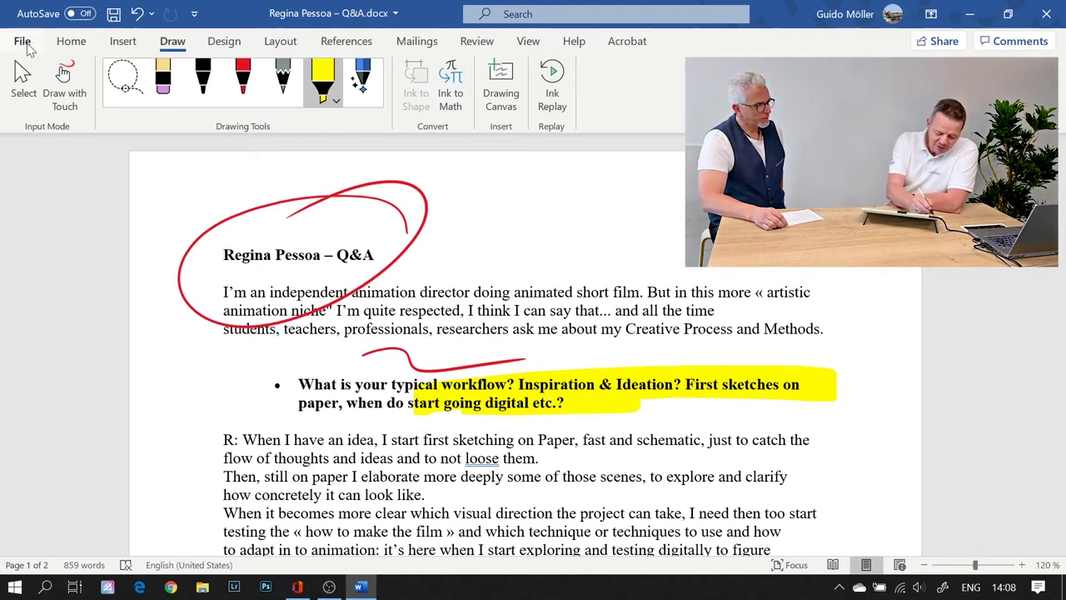
Step: Create a new blank Word document
{"action": "left_click", "coordinate": [23, 41]}
{"action": "left_click", "coordinate": [55, 119]}
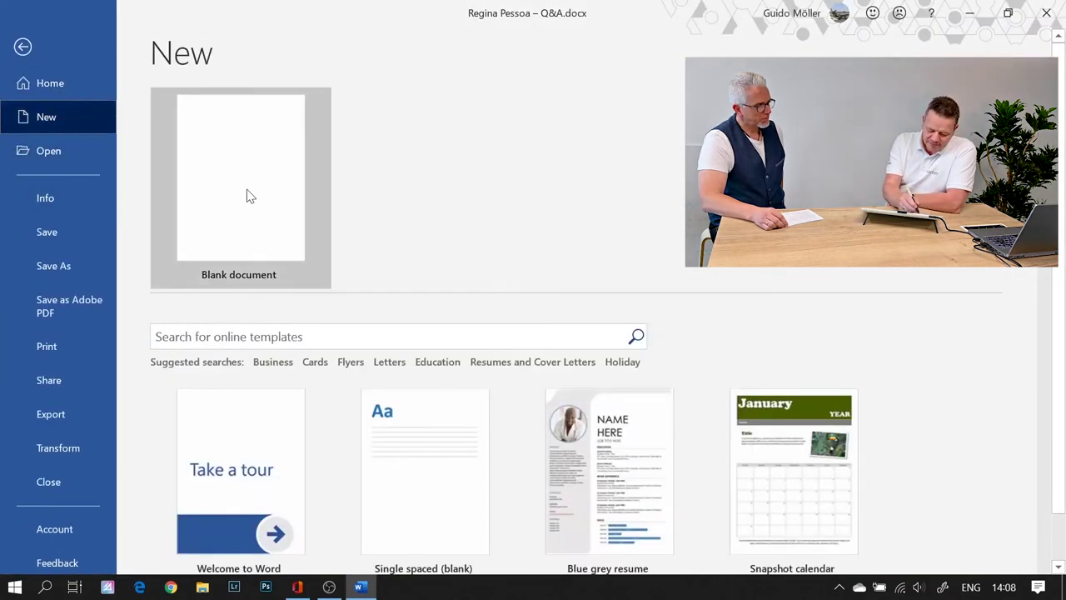
{"action": "left_click", "coordinate": [245, 195]}
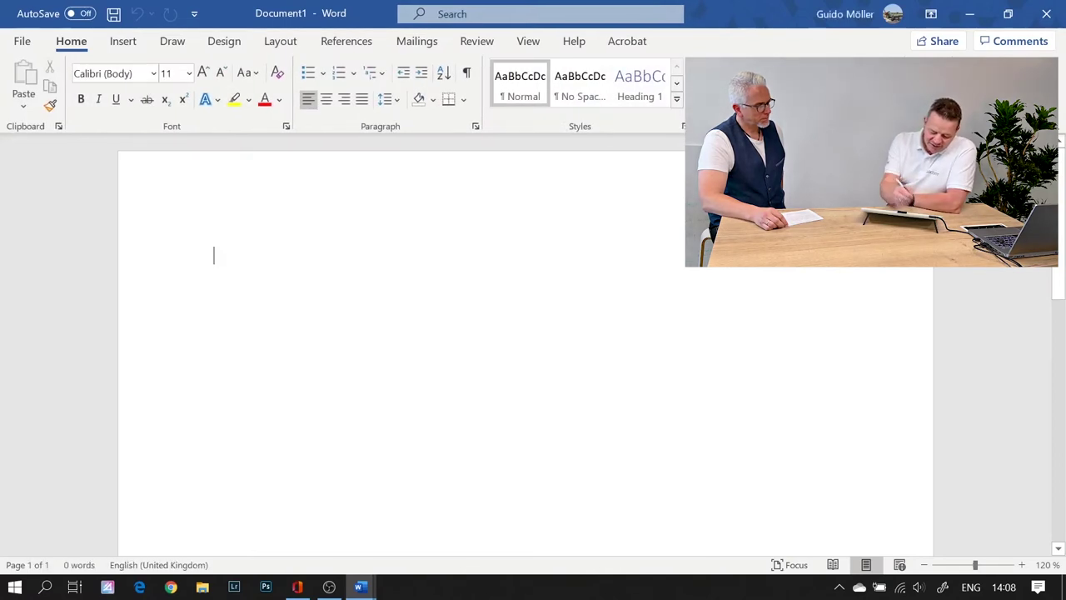
Step: Handwrite f(x) = x² in black ink and bring up the Ink to Math pad
{"action": "left_click", "coordinate": [173, 43]}
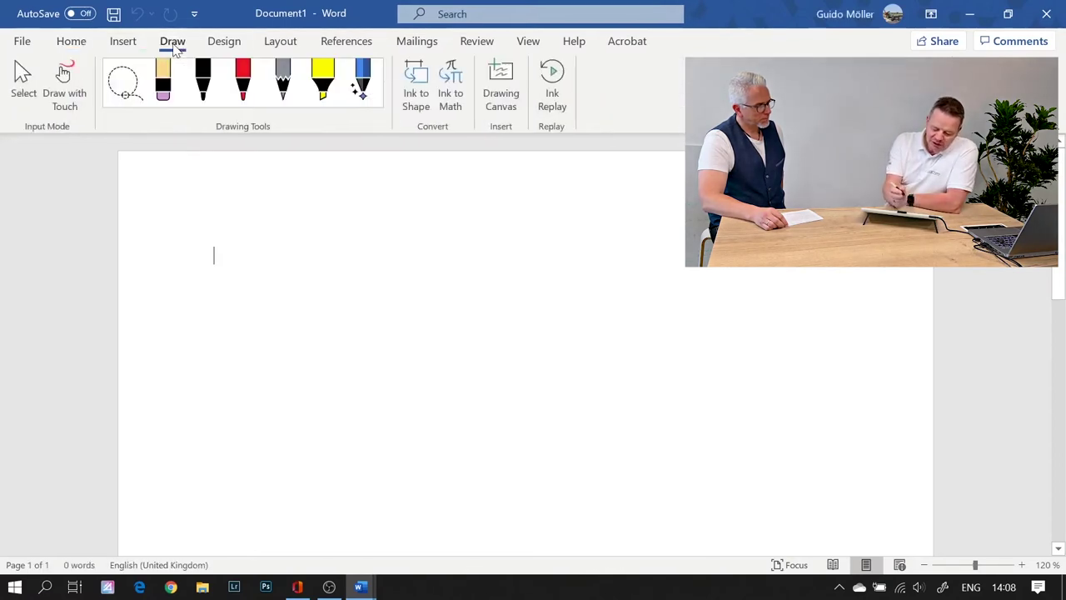
{"action": "left_click", "coordinate": [202, 83]}
{"action": "left_click_drag", "start_coordinate": [228, 215], "coordinate": [200, 306]}
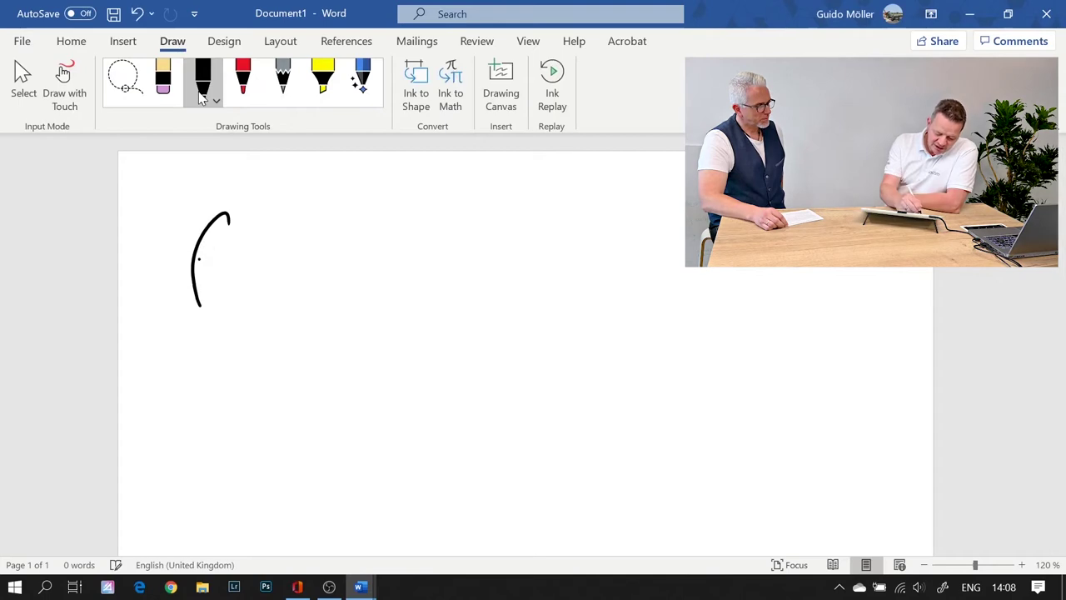
{"action": "left_click_drag", "start_coordinate": [197, 259], "coordinate": [218, 259]}
{"action": "mouse_move", "coordinate": [292, 225]}
{"action": "left_mouse_down"}
{"action": "mouse_move", "coordinate": [256, 278]}
{"action": "mouse_move", "coordinate": [276, 286]}
{"action": "left_mouse_up"}
{"action": "left_click_drag", "start_coordinate": [289, 244], "coordinate": [312, 280]}
{"action": "left_click_drag", "start_coordinate": [321, 256], "coordinate": [283, 279]}
{"action": "left_click_drag", "start_coordinate": [331, 226], "coordinate": [323, 292]}
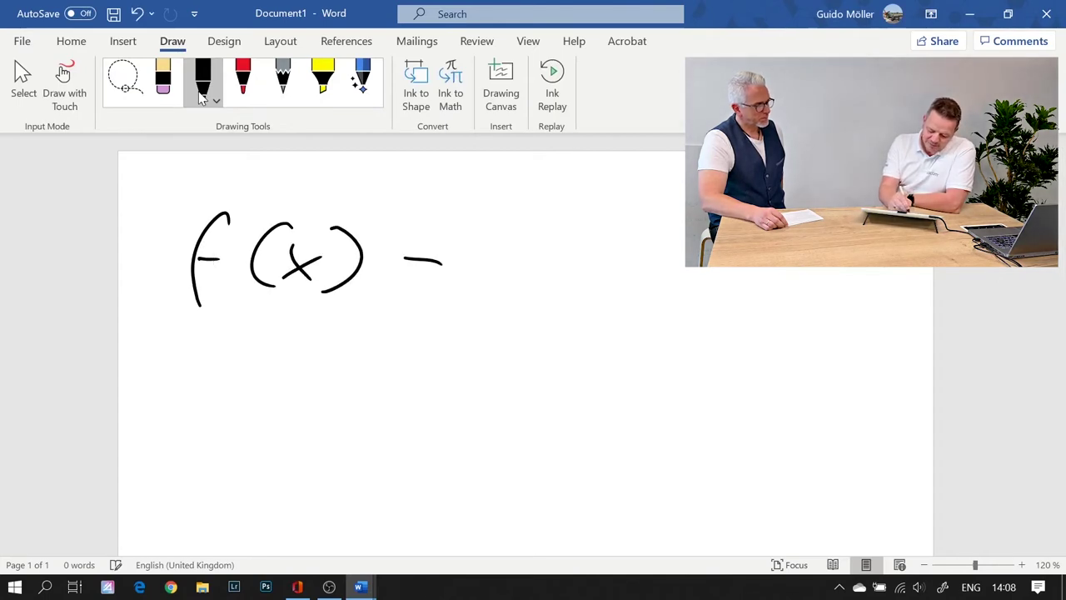
{"action": "left_click_drag", "start_coordinate": [390, 272], "coordinate": [441, 269]}
{"action": "left_click_drag", "start_coordinate": [483, 249], "coordinate": [501, 265]}
{"action": "left_click_drag", "start_coordinate": [535, 220], "coordinate": [568, 258]}
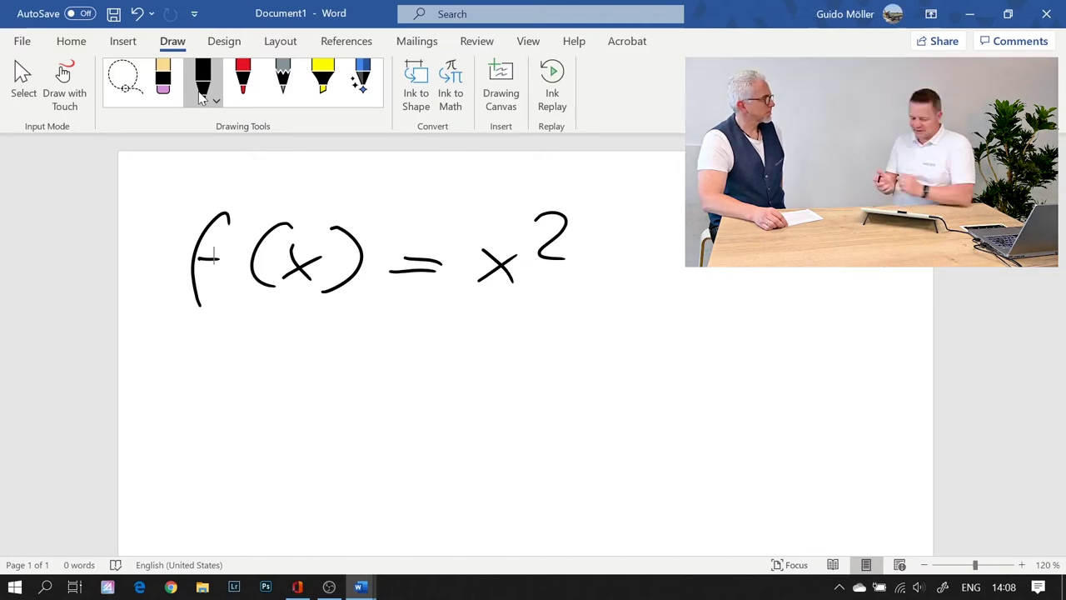
{"action": "left_click", "coordinate": [449, 100]}
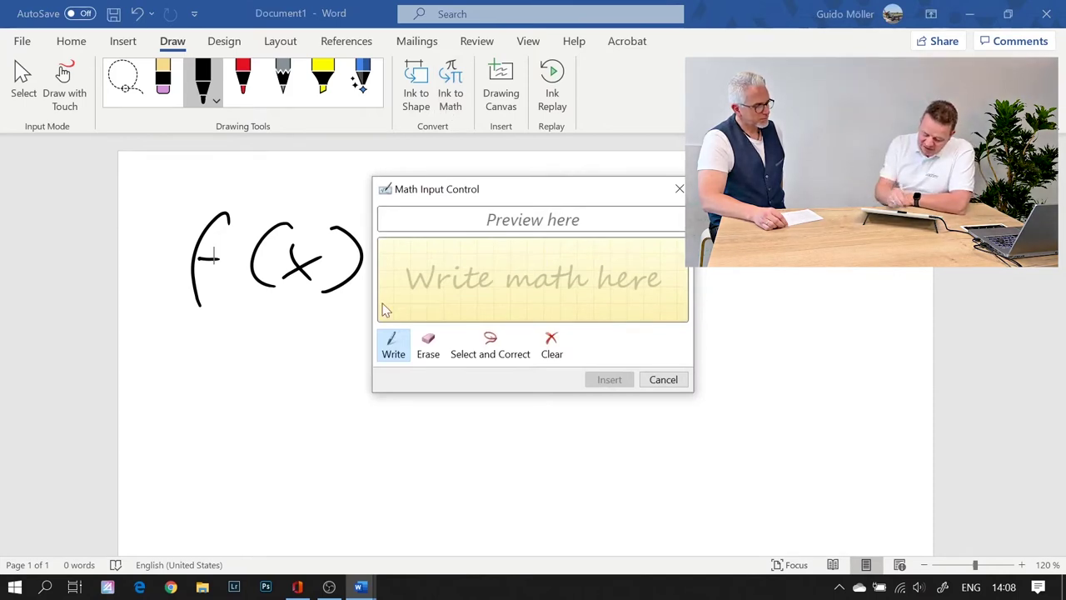
Step: Write f(x) = x² + 3 in the math input pad and insert it as an equation
{"action": "left_click_drag", "start_coordinate": [415, 255], "coordinate": [395, 308]}
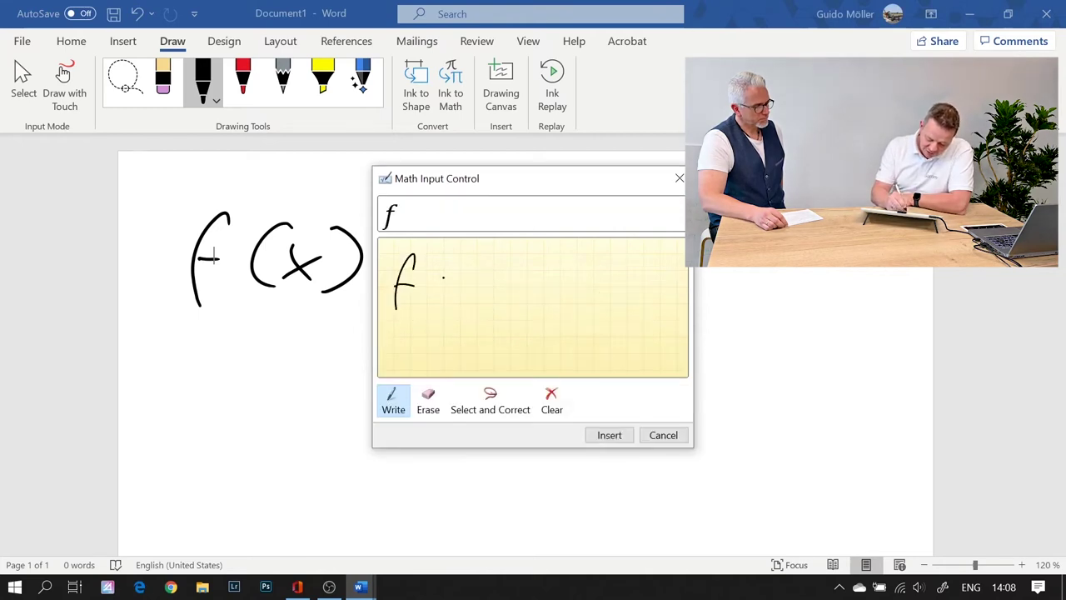
{"action": "left_click_drag", "start_coordinate": [473, 265], "coordinate": [478, 316]}
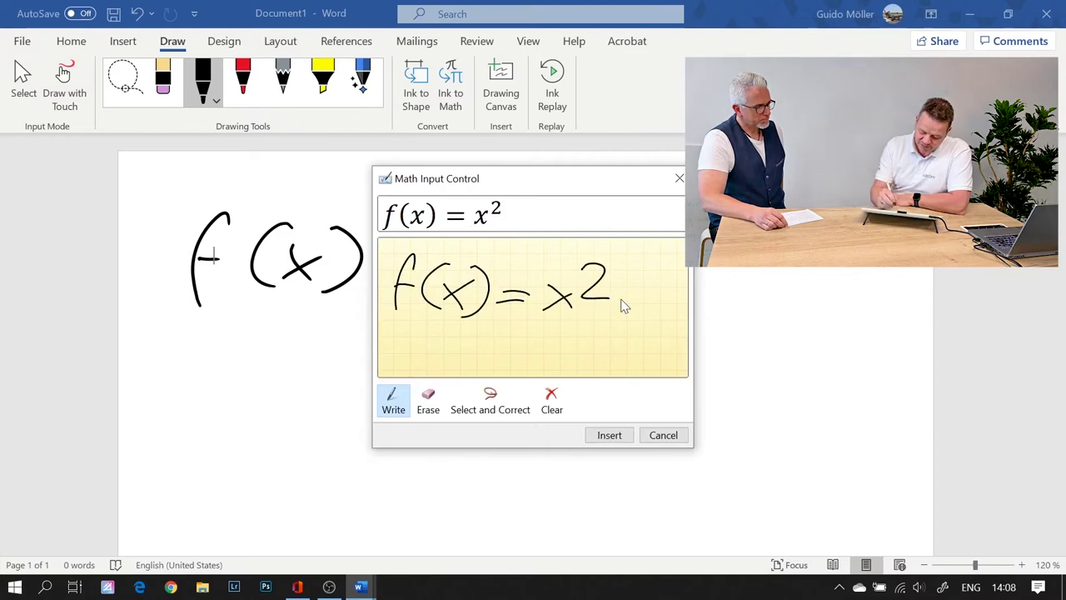
{"action": "left_click_drag", "start_coordinate": [634, 290], "coordinate": [635, 315]}
{"action": "mouse_move", "coordinate": [620, 303]}
{"action": "left_mouse_down"}
{"action": "mouse_move", "coordinate": [643, 298]}
{"action": "mouse_move", "coordinate": [656, 321]}
{"action": "left_mouse_up"}
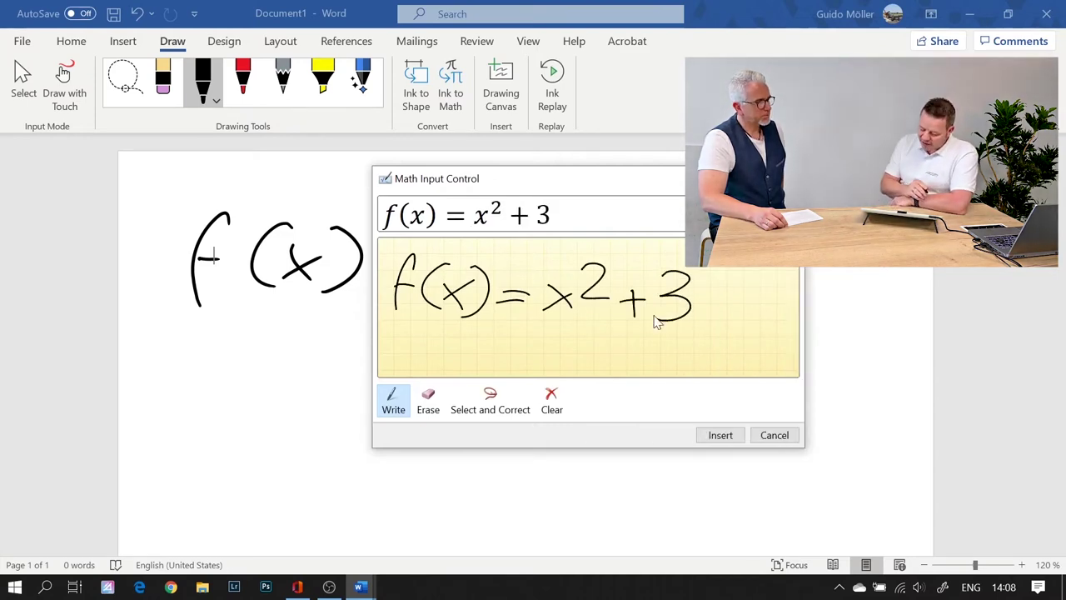
{"action": "left_click", "coordinate": [721, 439]}
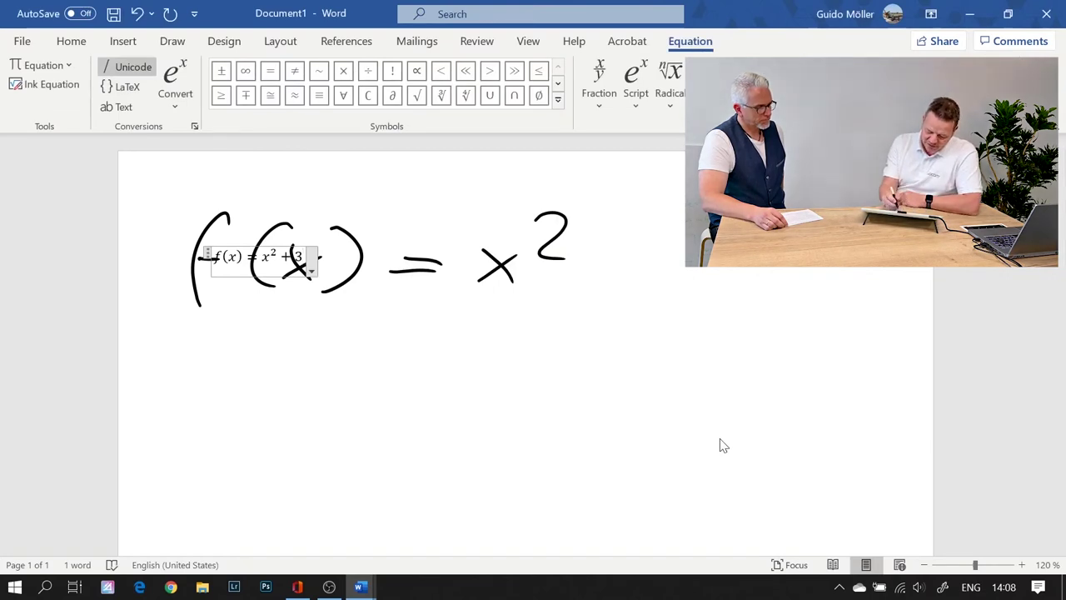
Step: Centre the equation, add blank lines below it, and circle it in ink
{"action": "key", "text": "Right"}
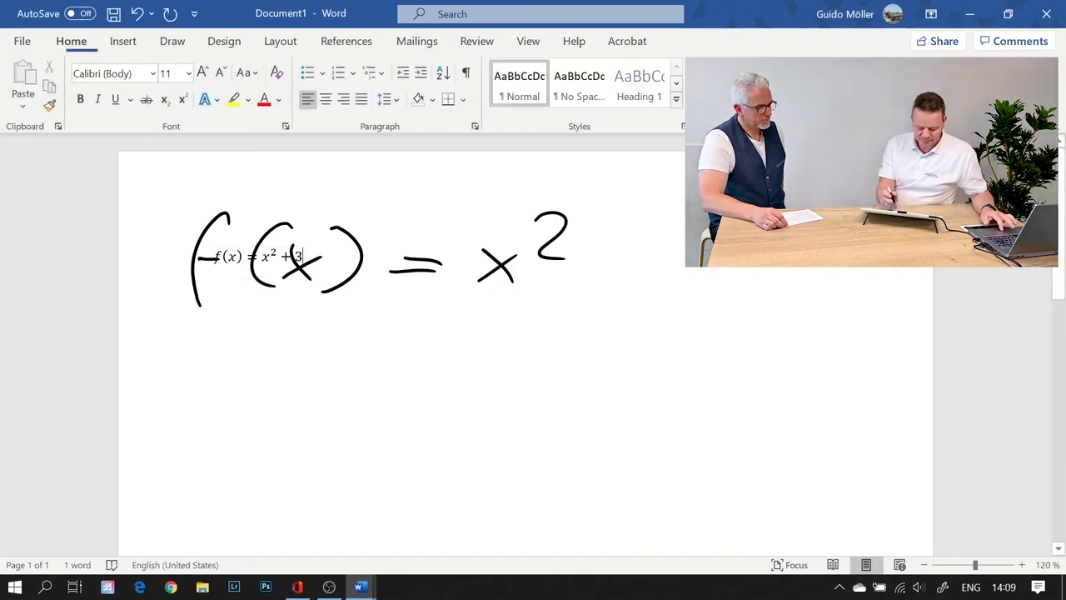
{"action": "key", "text": "Return"}
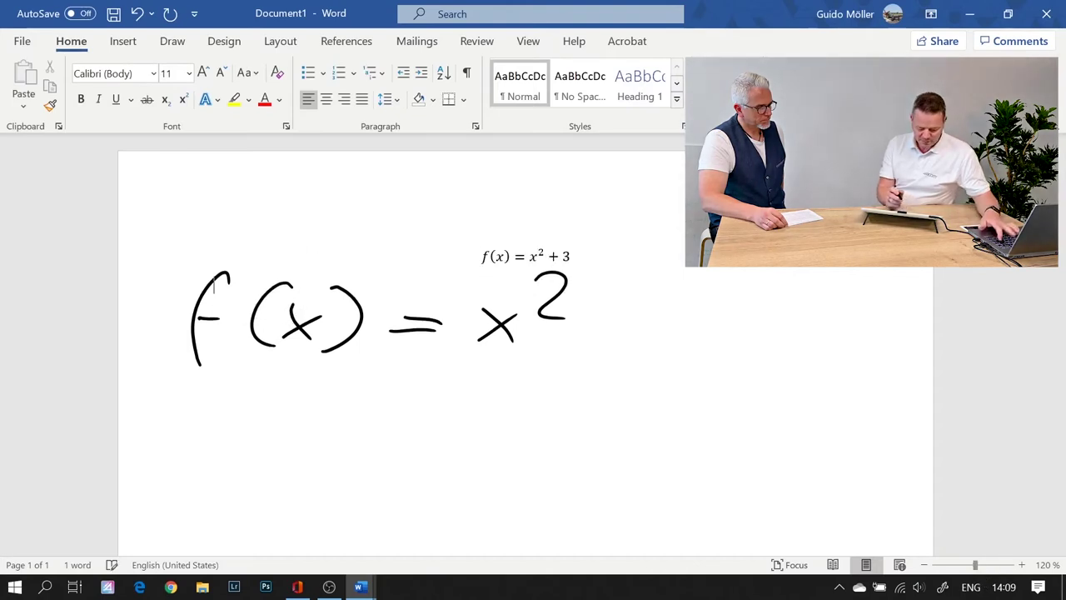
{"action": "key", "text": "Return"}
{"action": "key", "text": "Return"}
{"action": "key", "text": "Return"}
{"action": "key", "text": "Return"}
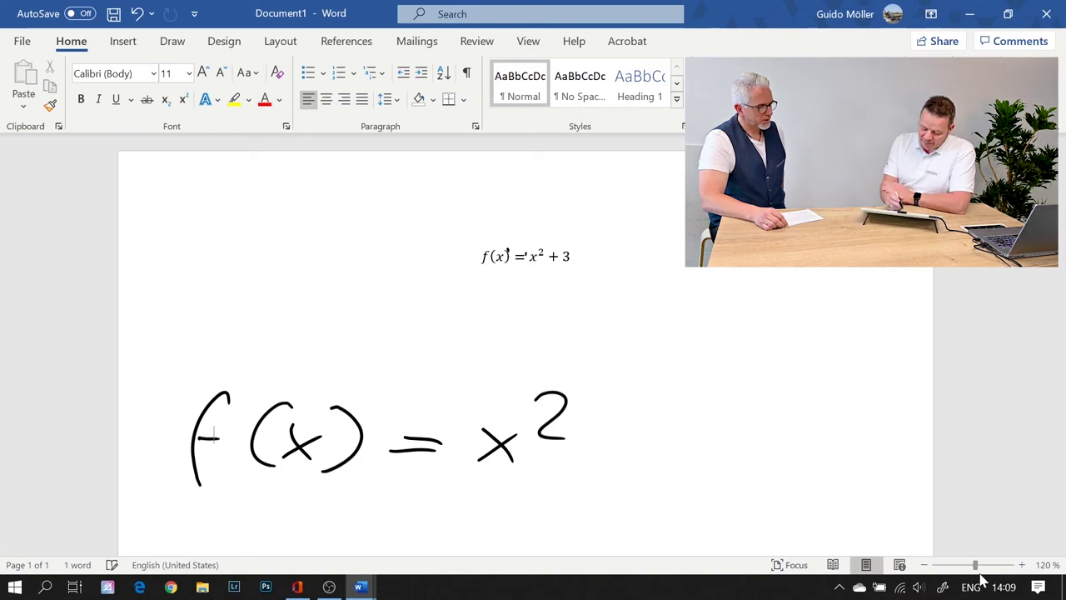
{"action": "left_click_drag", "start_coordinate": [546, 229], "coordinate": [517, 220]}
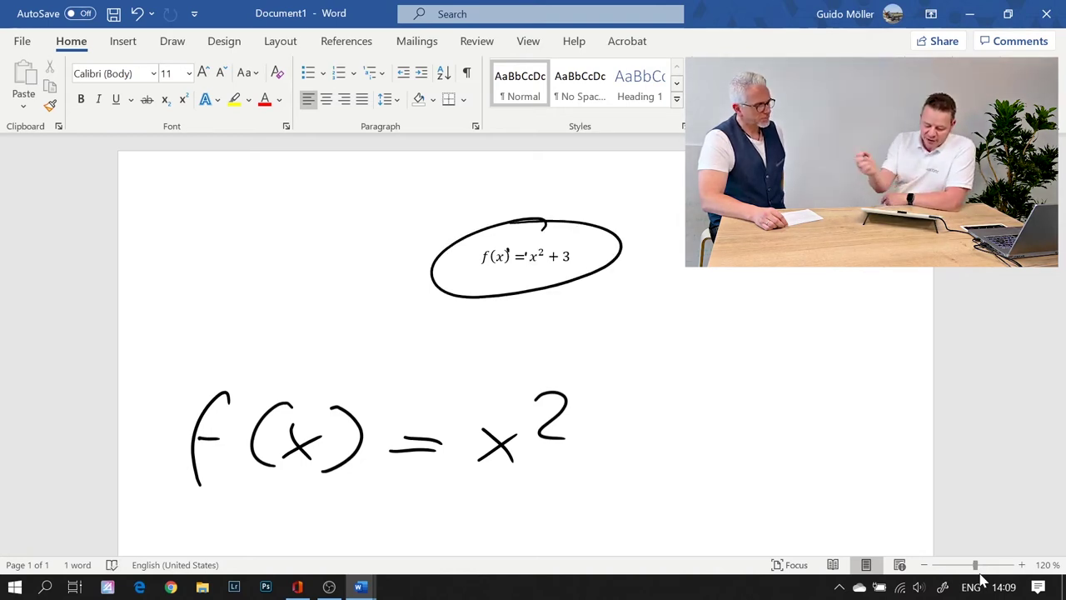
Step: Touch up the handwritten f's crossbar, then open and close the equation's display options
{"action": "left_click_drag", "start_coordinate": [215, 425], "coordinate": [215, 445]}
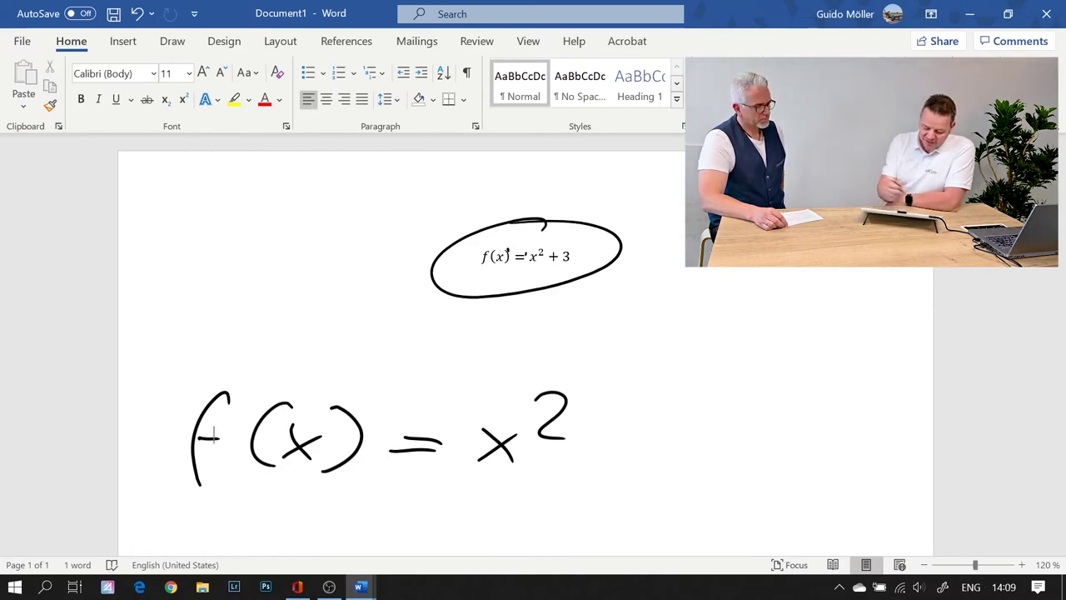
{"action": "left_click_drag", "start_coordinate": [214, 425], "coordinate": [214, 445]}
{"action": "left_click", "coordinate": [172, 41]}
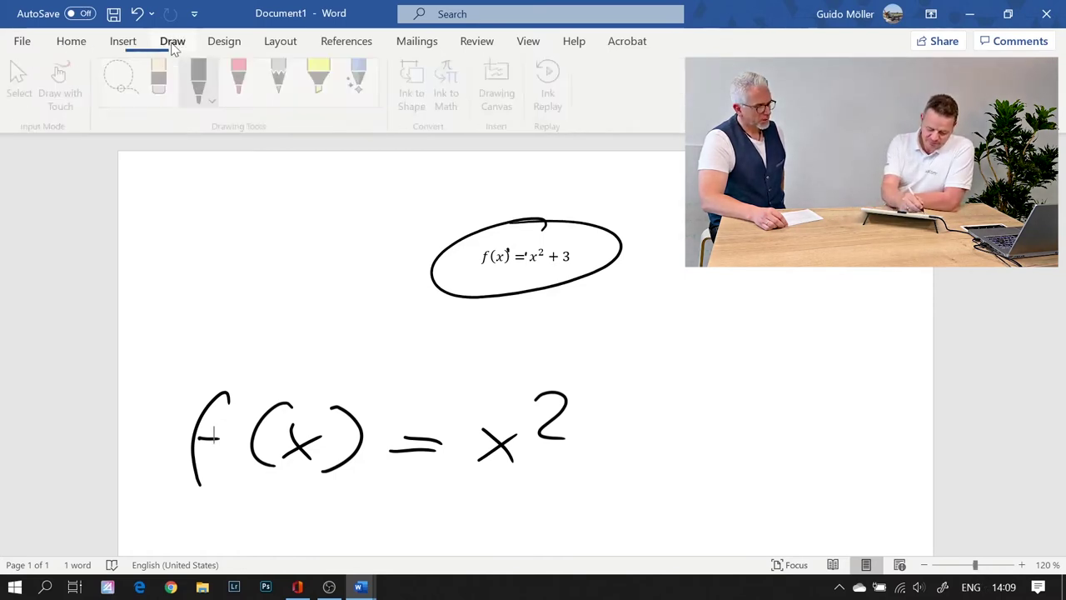
{"action": "left_click", "coordinate": [22, 75]}
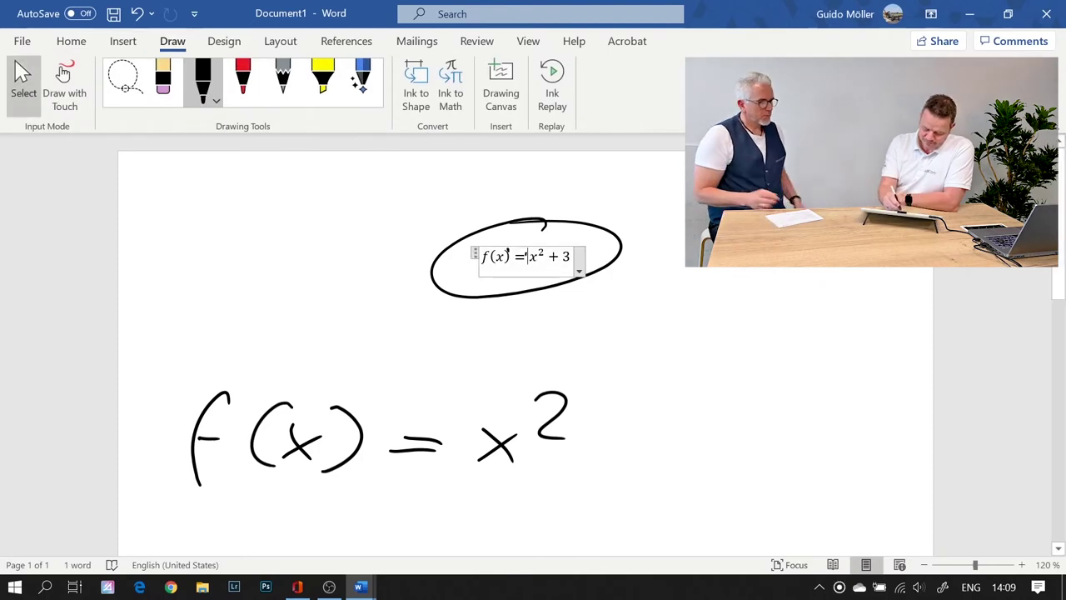
{"action": "left_click", "coordinate": [579, 270]}
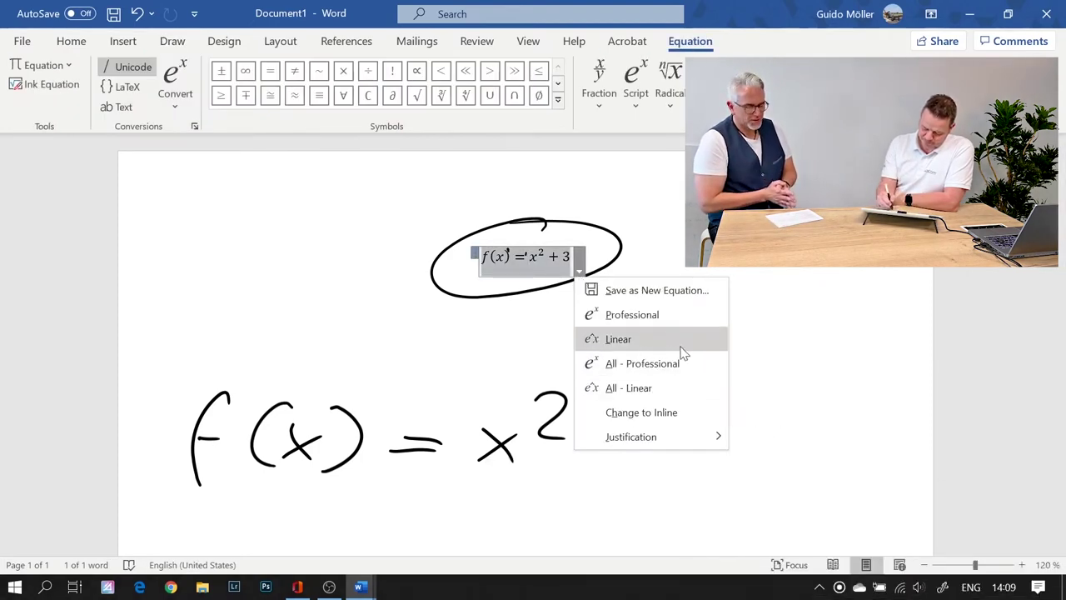
{"action": "left_click", "coordinate": [579, 270]}
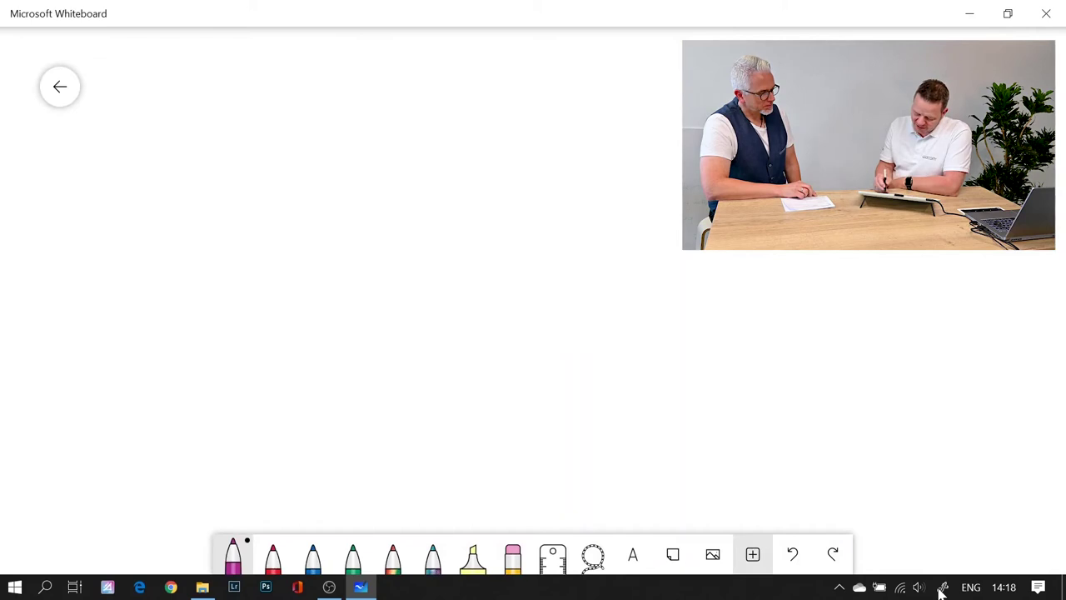
Step: Insert the seed-dispersal worksheet page from 32_128165311153517.pdf onto the board
{"action": "left_click", "coordinate": [752, 554]}
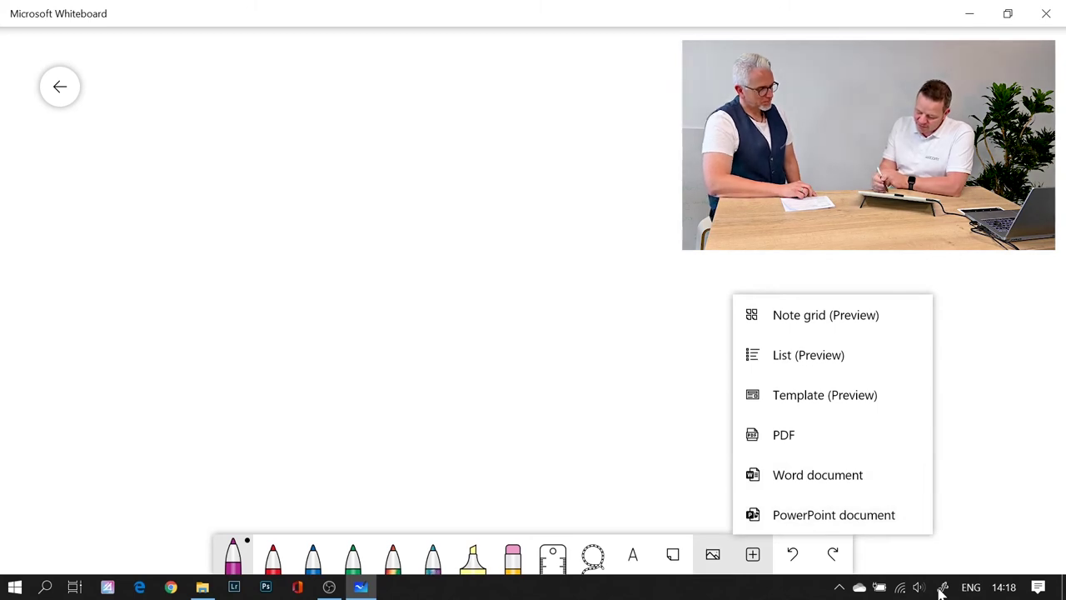
{"action": "left_click", "coordinate": [784, 435]}
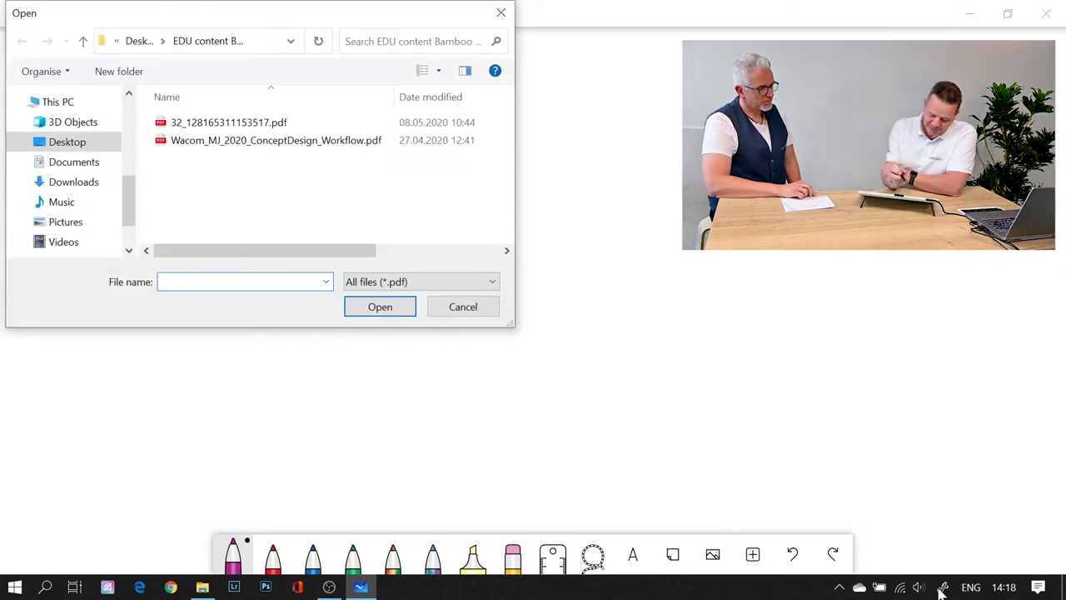
{"action": "left_click", "coordinate": [238, 125]}
{"action": "left_click", "coordinate": [409, 310]}
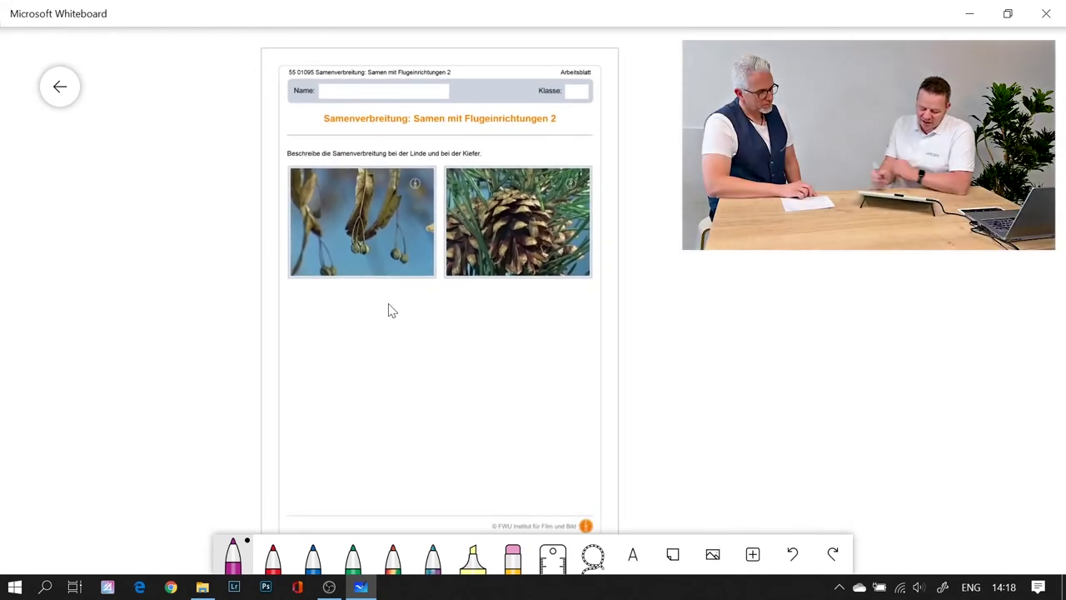
Step: Circle the worksheet title 'Samen mit Flugeinrichtungen 2' in green ink
{"action": "left_click", "coordinate": [272, 556]}
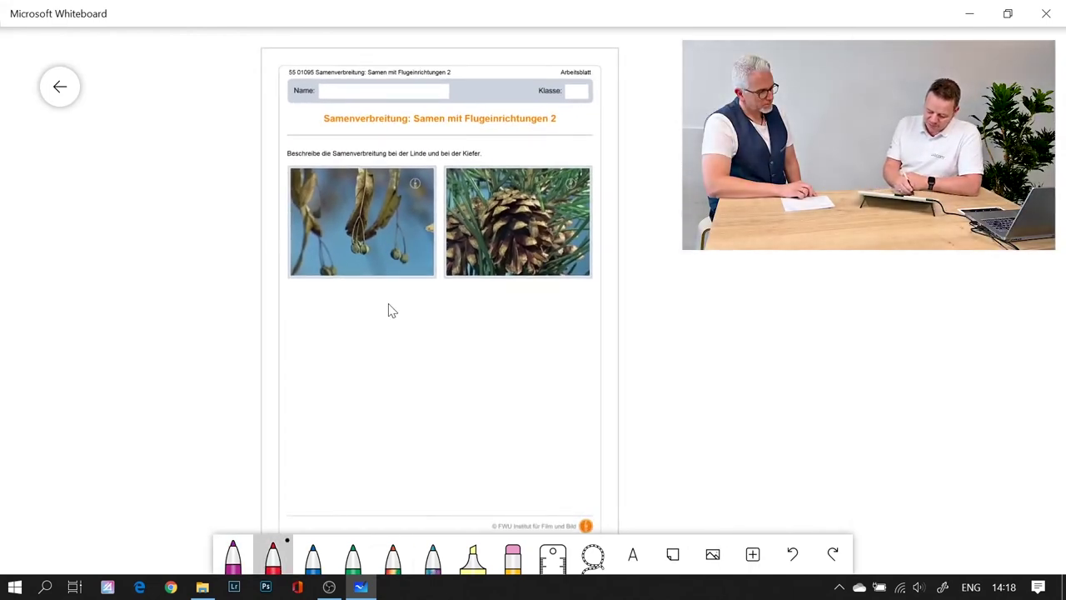
{"action": "left_click", "coordinate": [354, 554]}
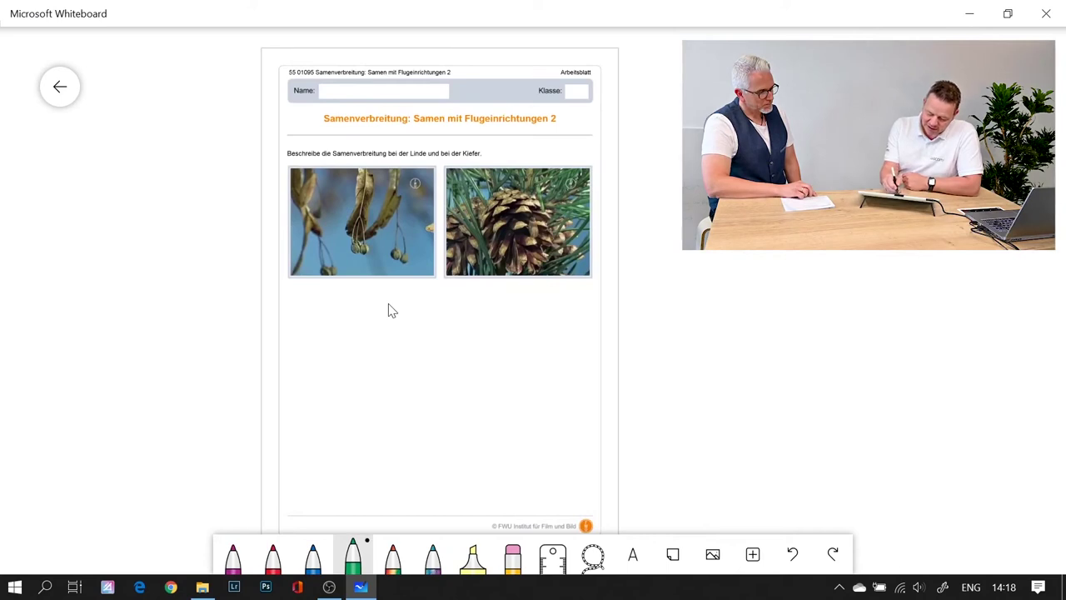
{"action": "left_click_drag", "start_coordinate": [552, 104], "coordinate": [606, 113]}
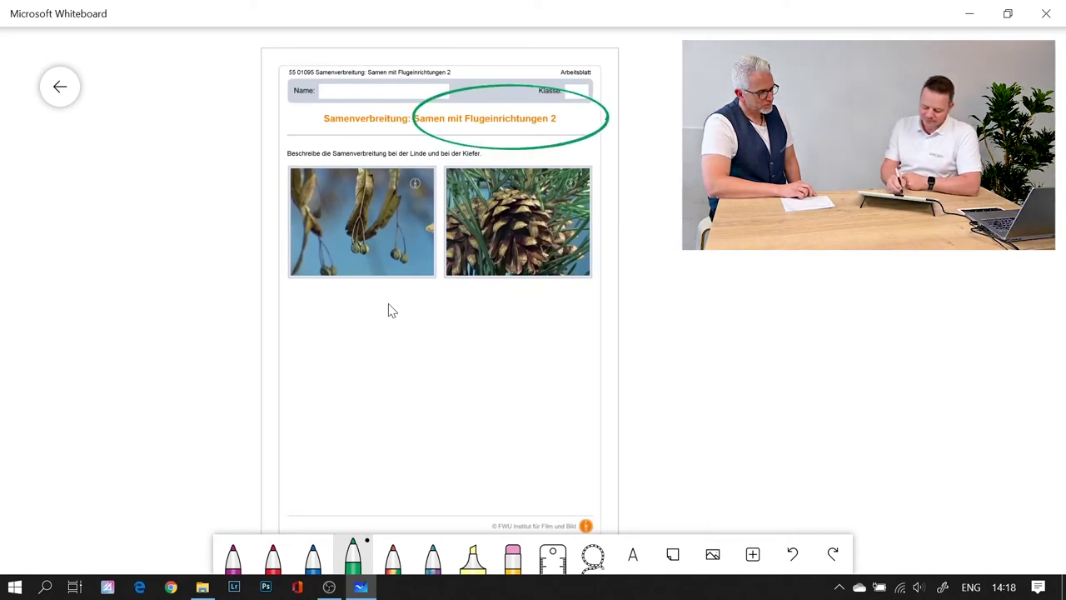
Step: Try the yellow highlighter and the red and blue pens, then open the board settings
{"action": "left_click", "coordinate": [475, 560]}
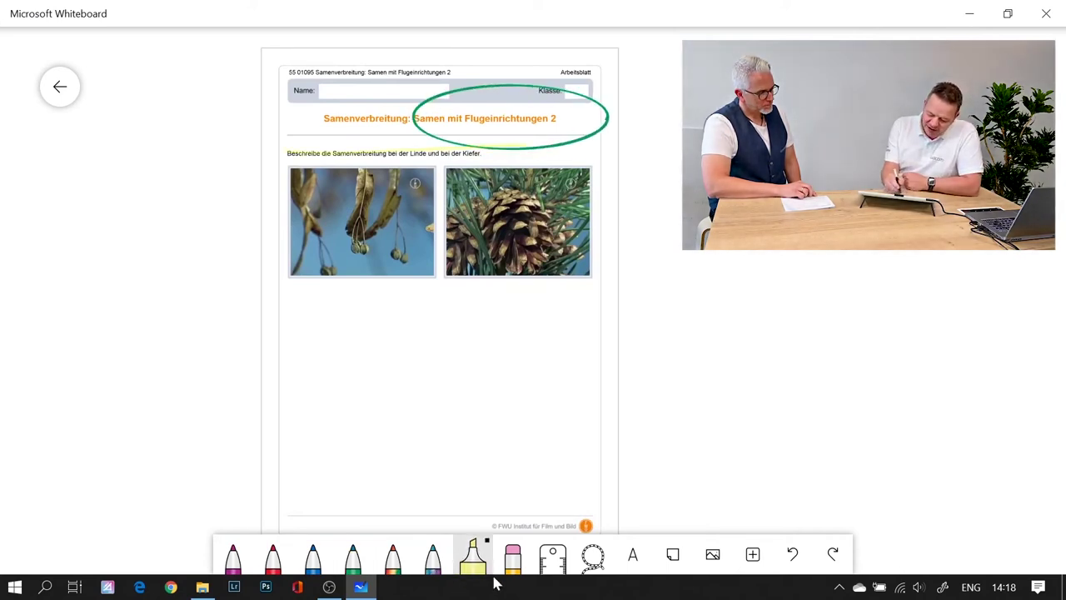
{"action": "left_click", "coordinate": [273, 557]}
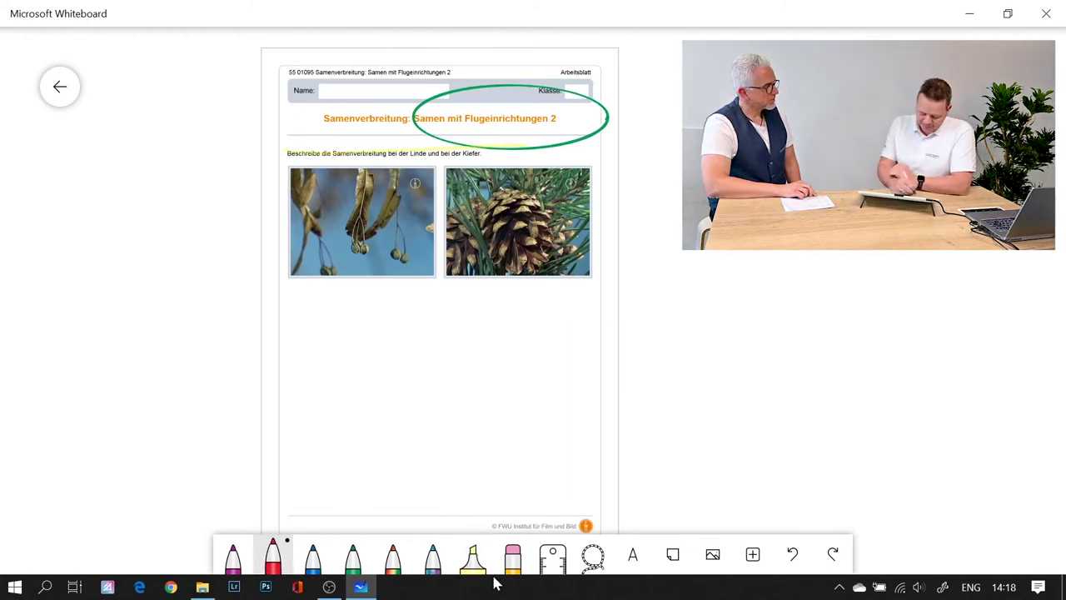
{"action": "left_click", "coordinate": [314, 557]}
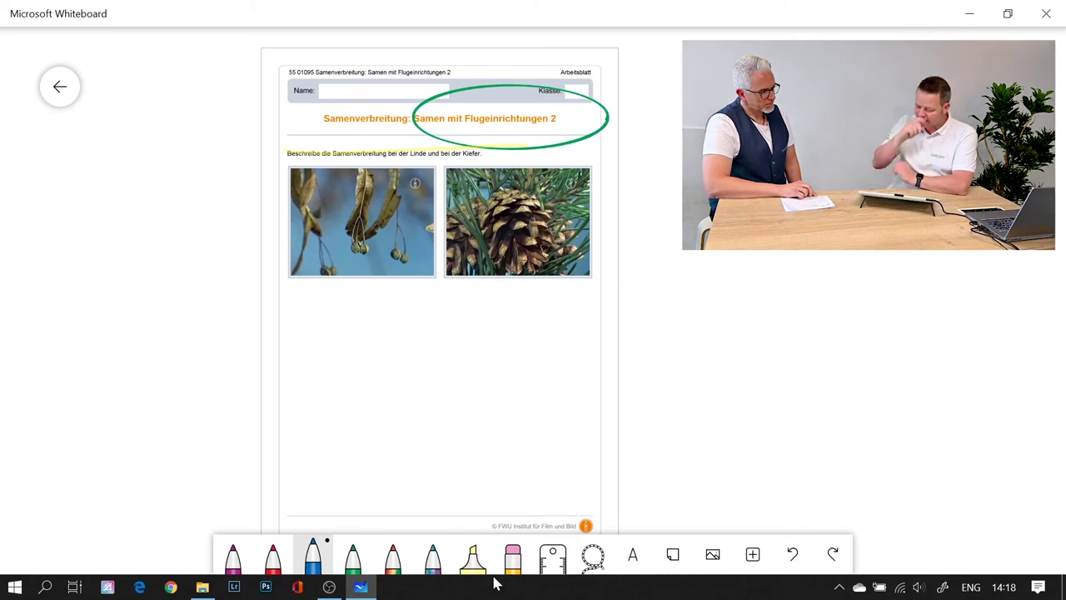
{"action": "left_click", "coordinate": [1006, 86]}
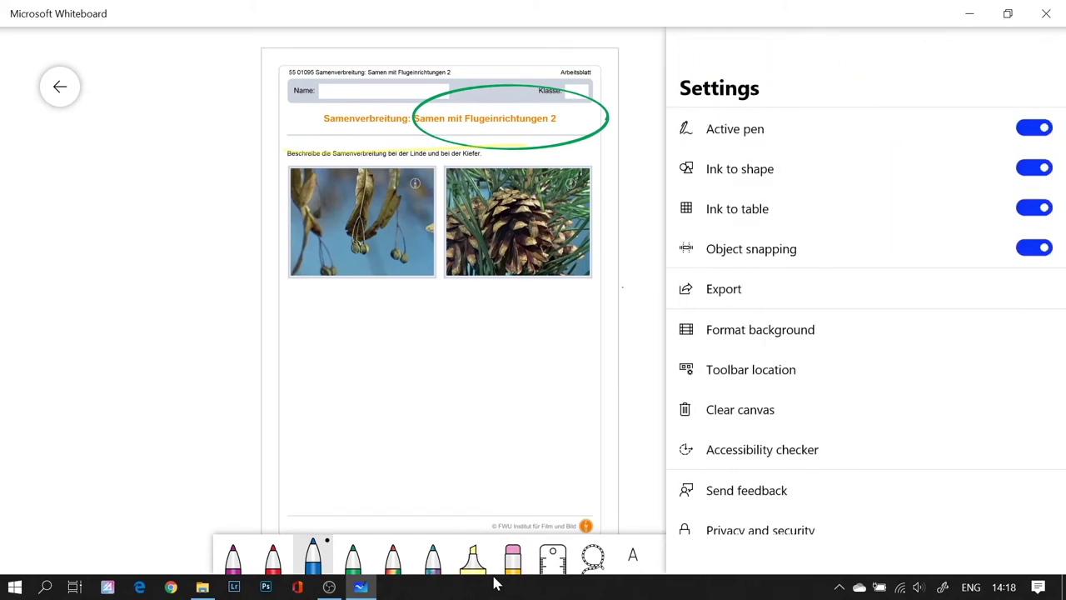
Step: Close settings and draw blue lines across the square to build a multi-row ink table
{"action": "key", "text": "Escape"}
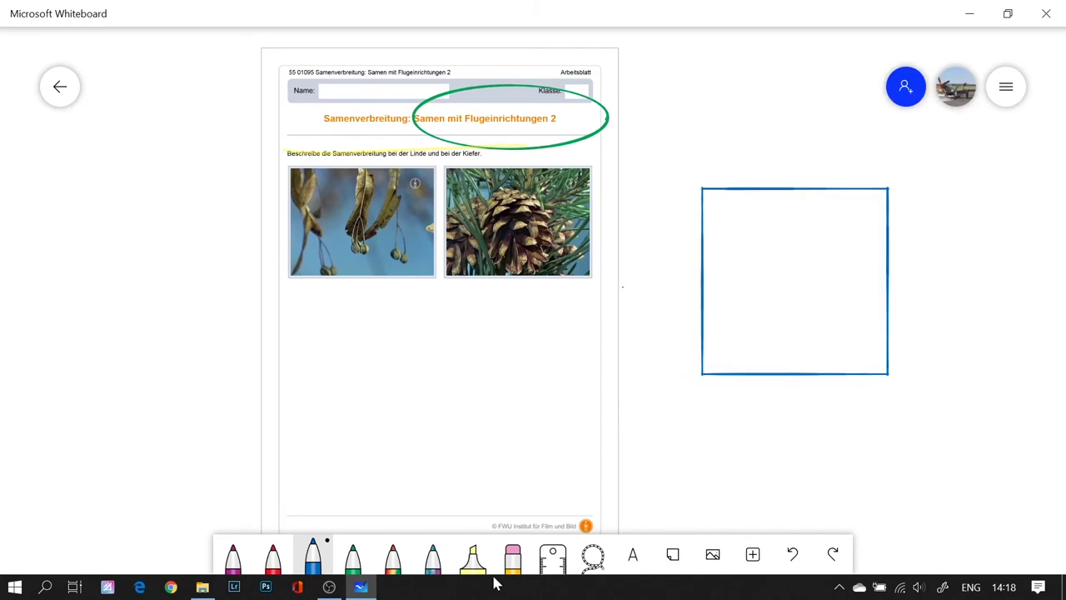
{"action": "left_click_drag", "start_coordinate": [657, 293], "coordinate": [1004, 277]}
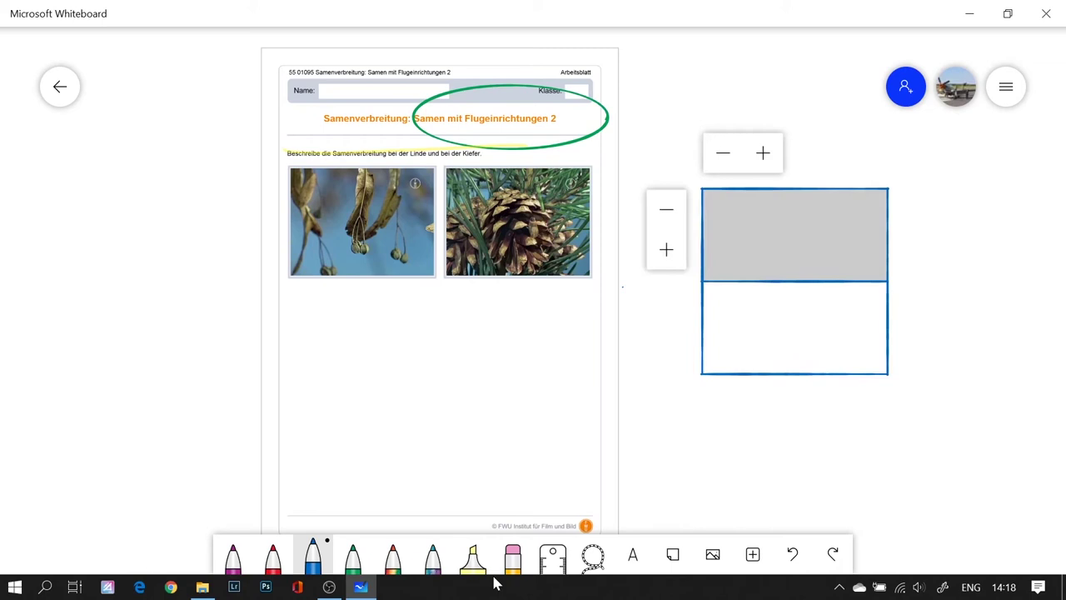
{"action": "left_click_drag", "start_coordinate": [808, 119], "coordinate": [825, 546]}
{"action": "left_click", "coordinate": [792, 554]}
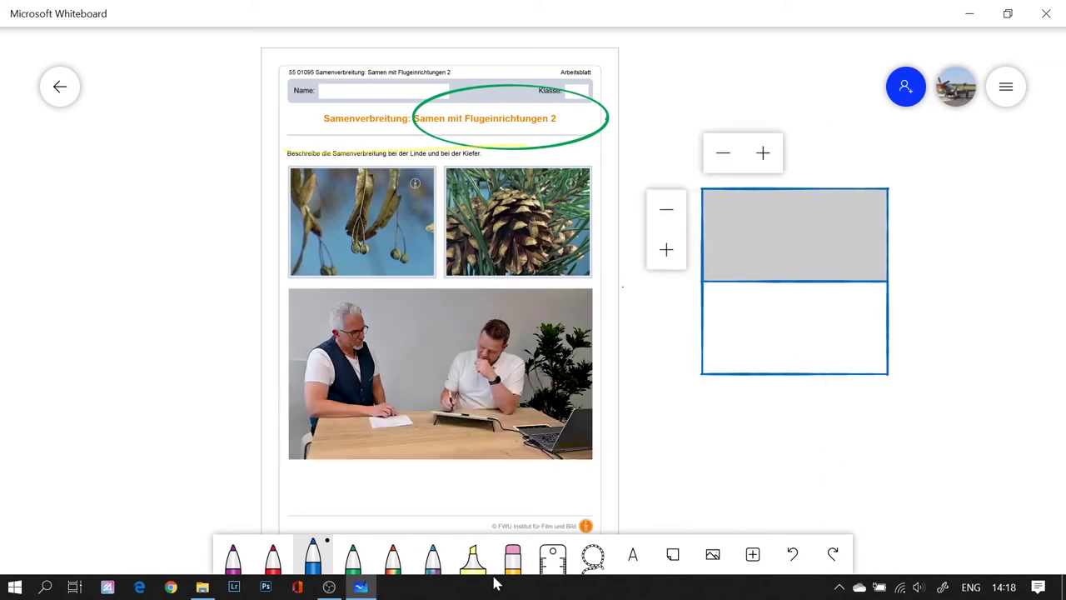
{"action": "left_click_drag", "start_coordinate": [658, 334], "coordinate": [816, 332]}
{"action": "left_click_drag", "start_coordinate": [651, 357], "coordinate": [1065, 347]}
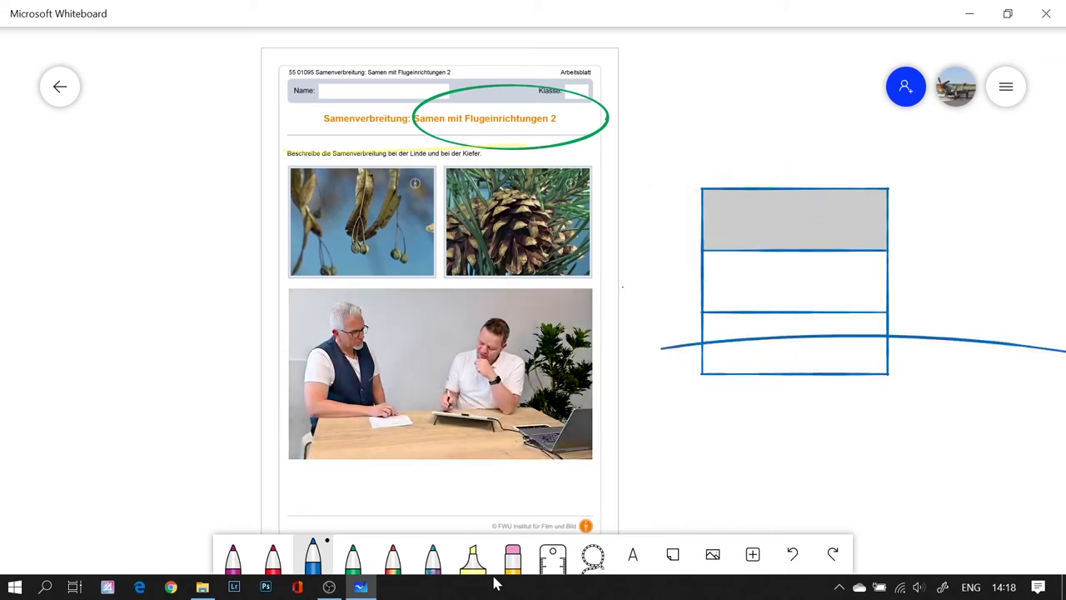